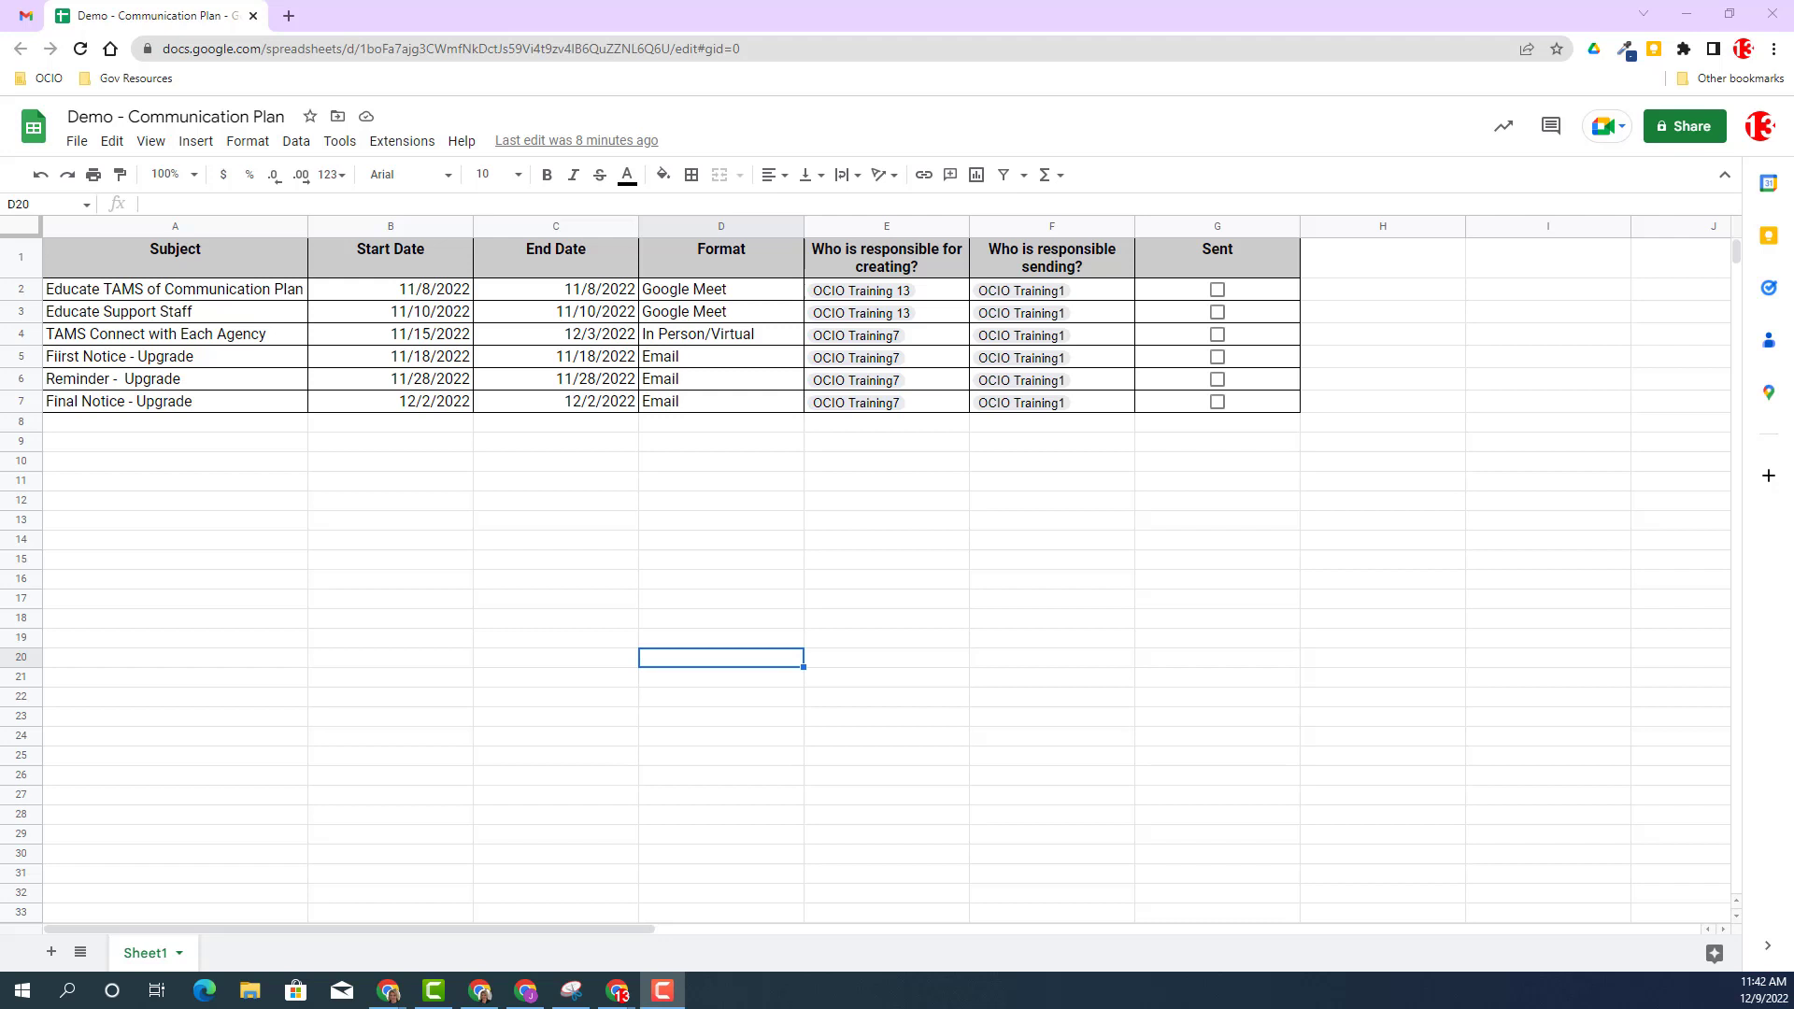
Insert a timeline using the range Sheet1!A1:G7, creating the Timeline 1 tab.
left_click(196, 141)
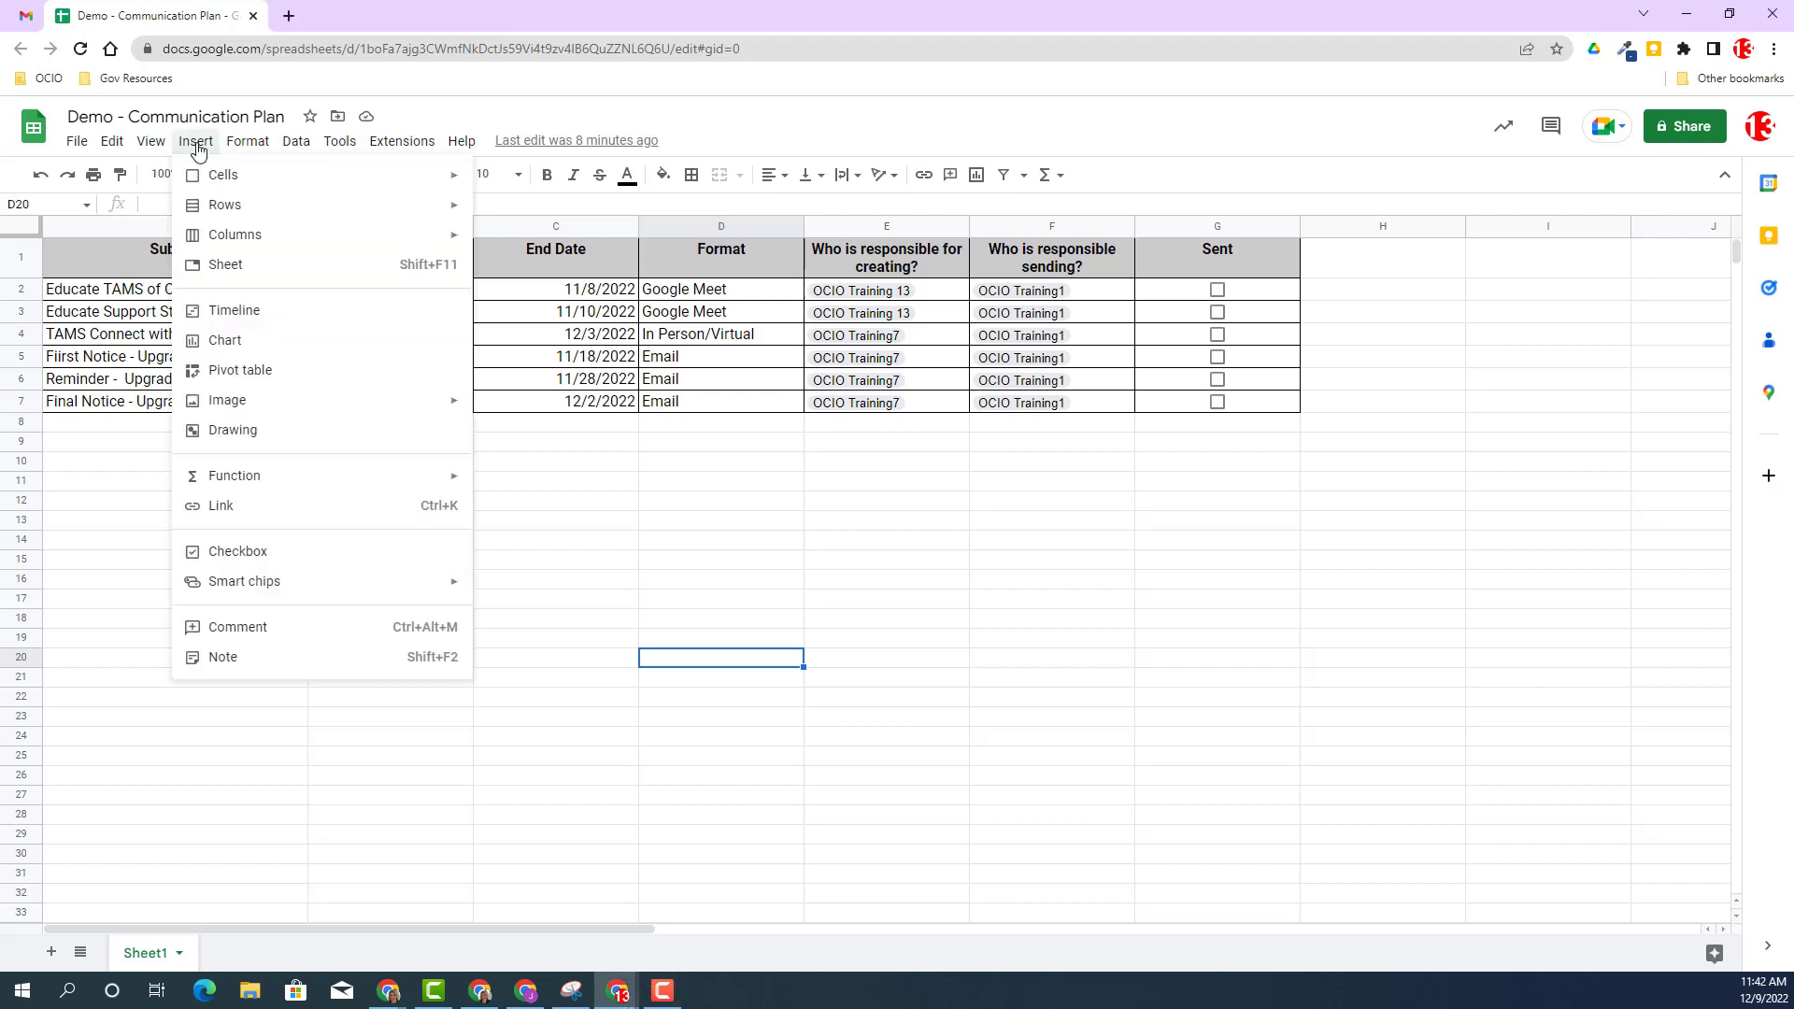
left_click(229, 314)
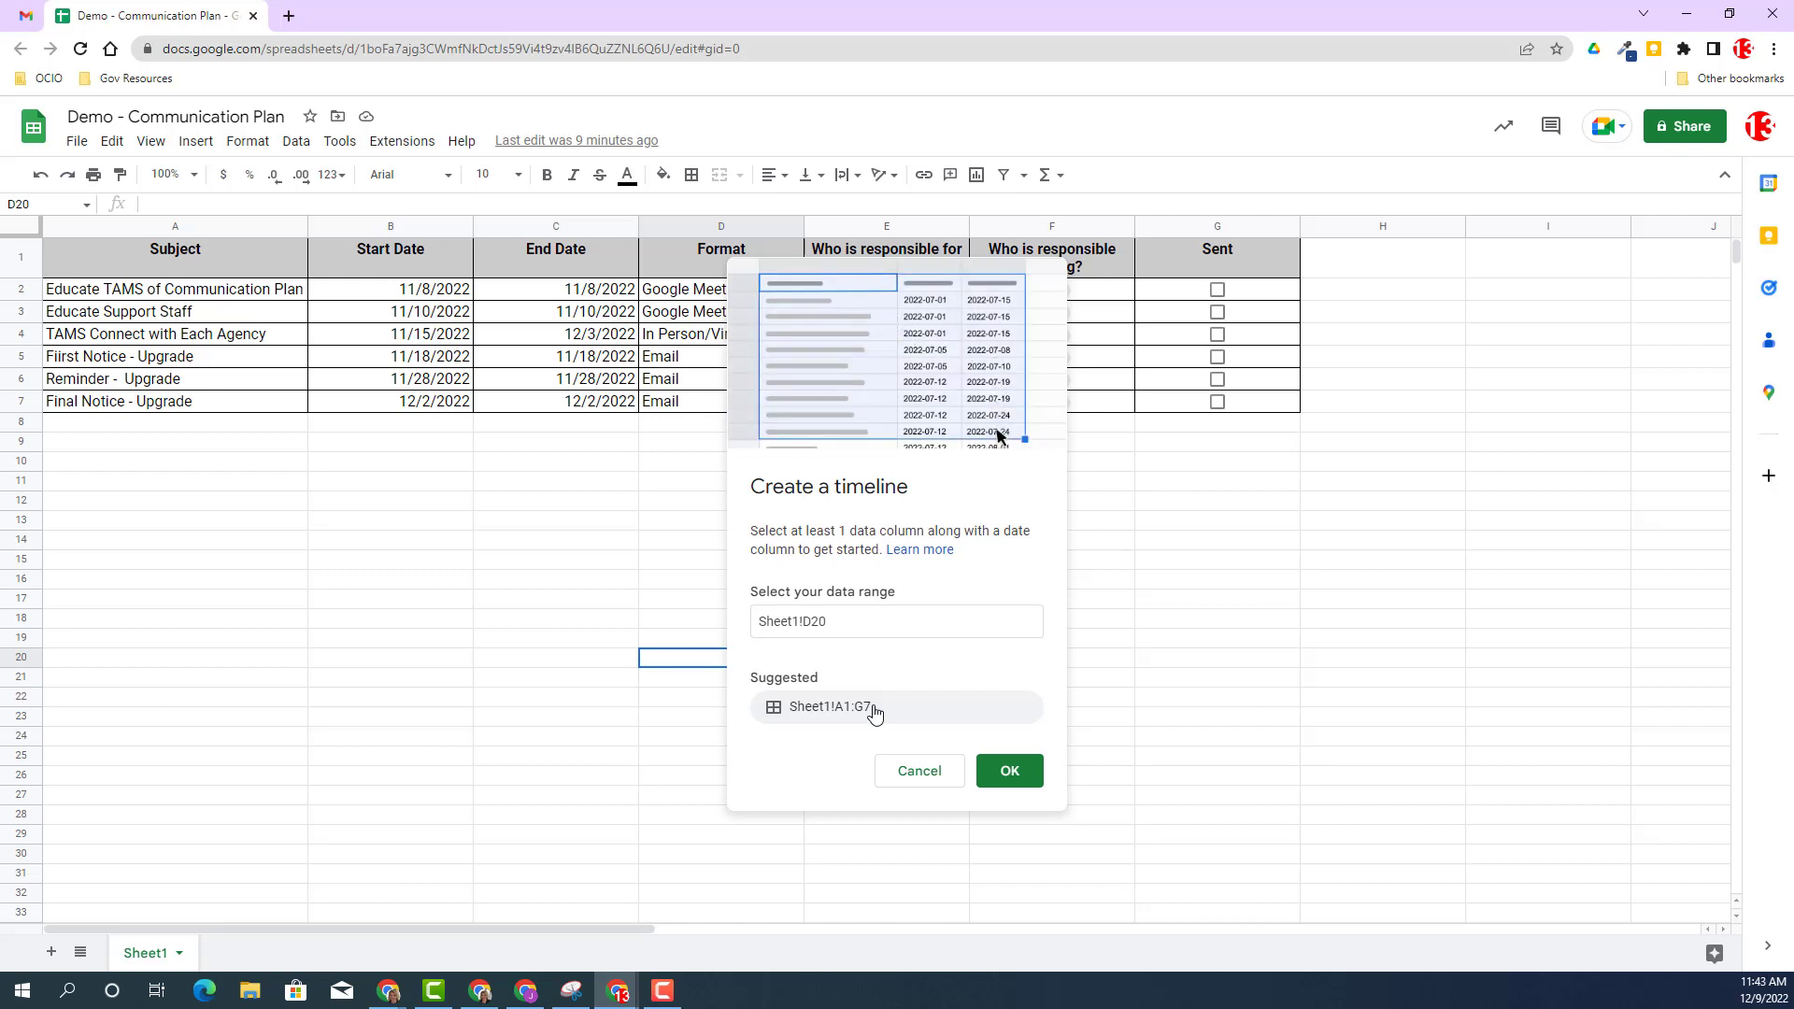
left_click(846, 708)
left_click(1010, 768)
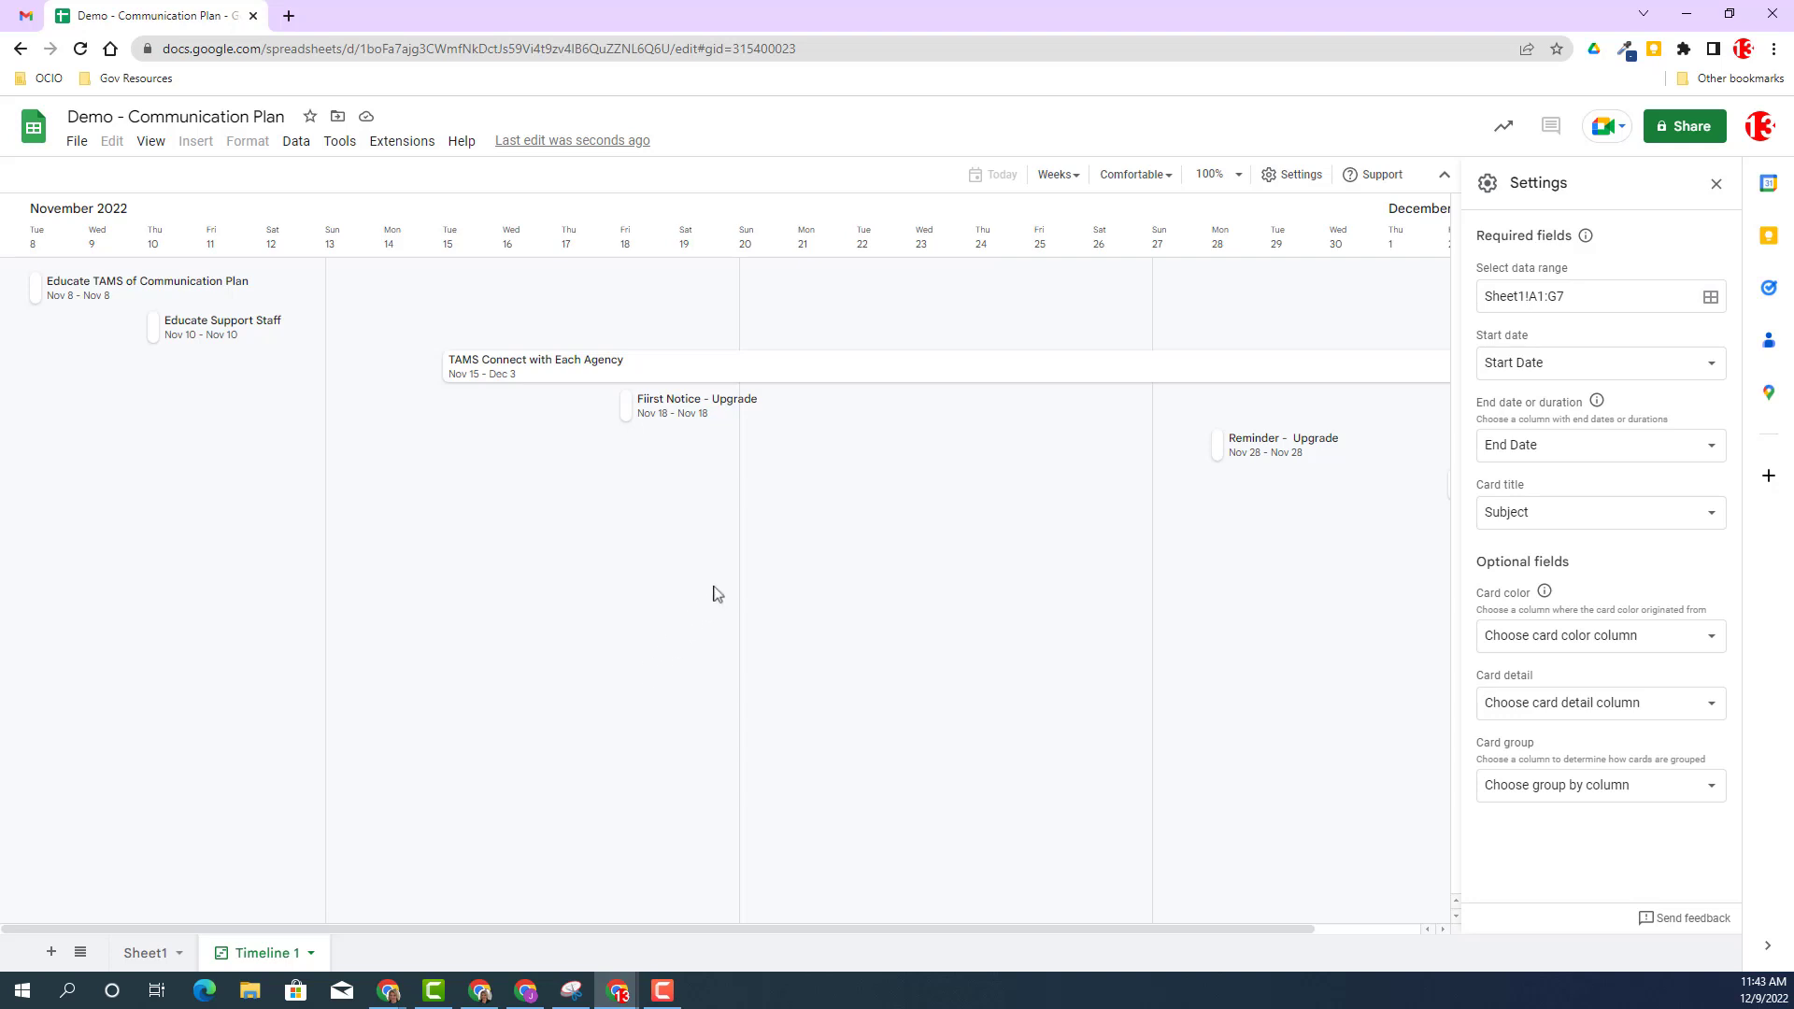
left_click(1075, 178)
key("Down")
key("Down")
key("Down")
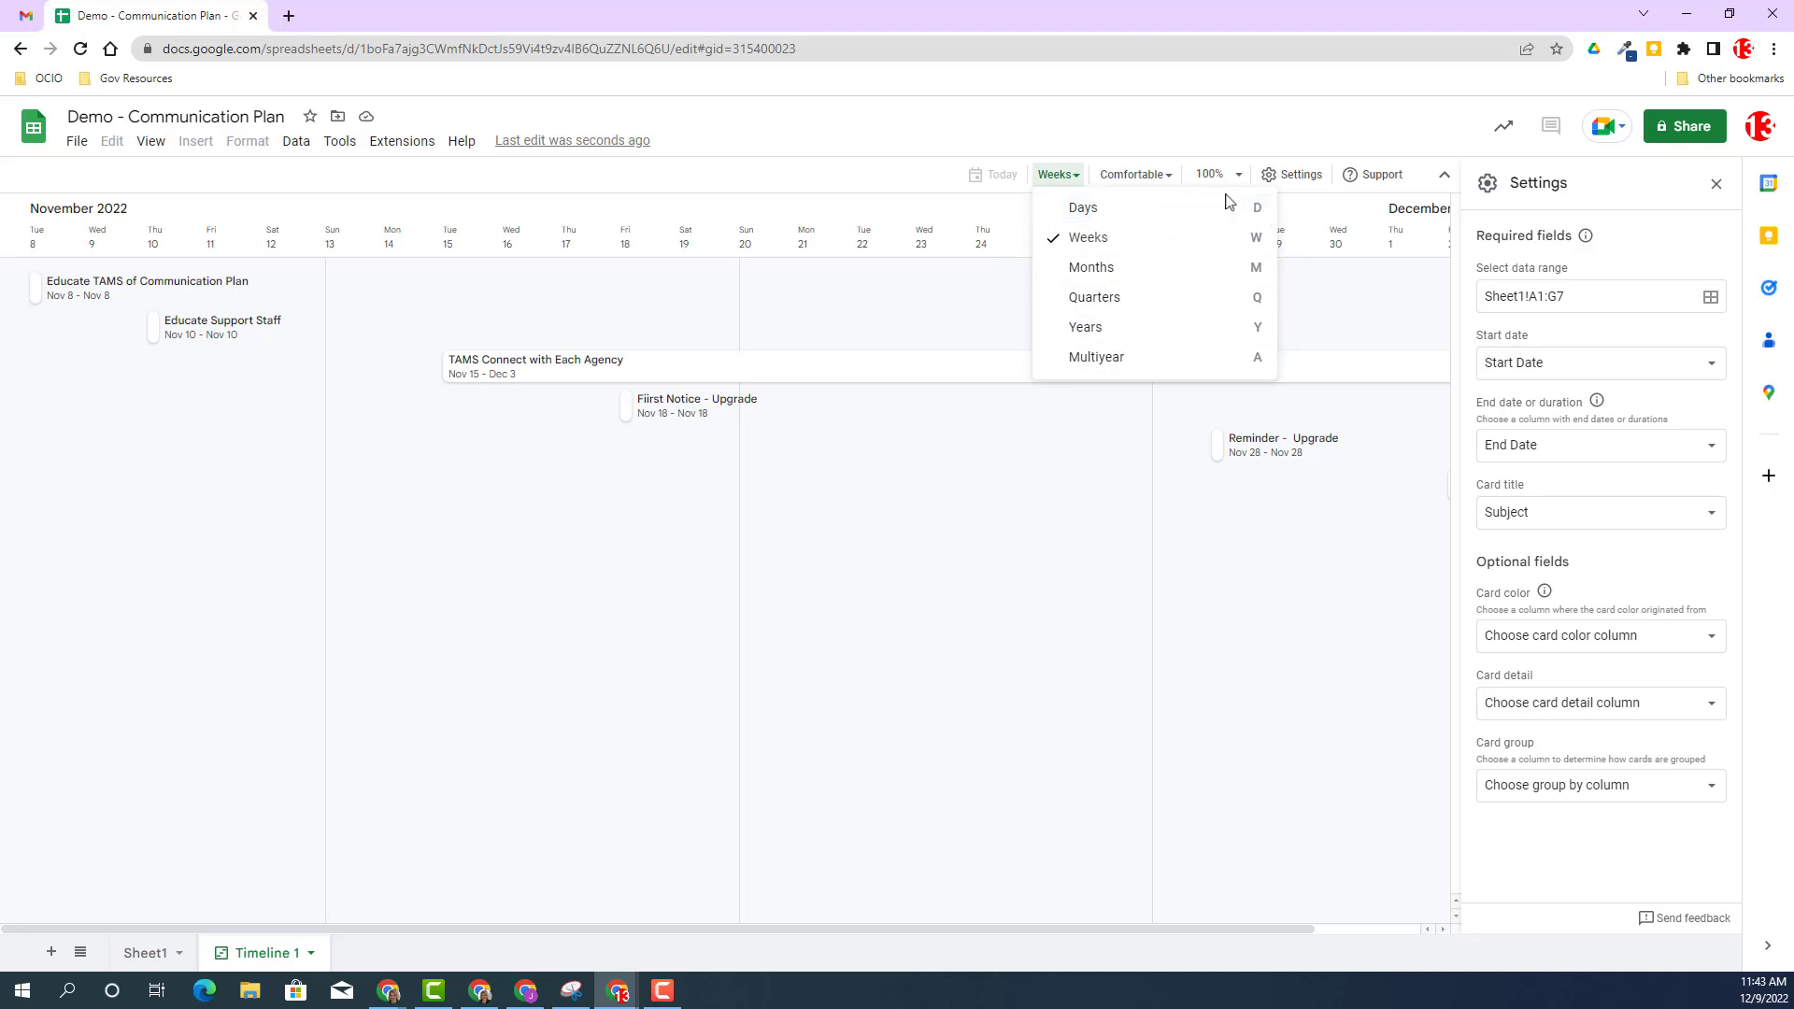
left_click(1158, 180)
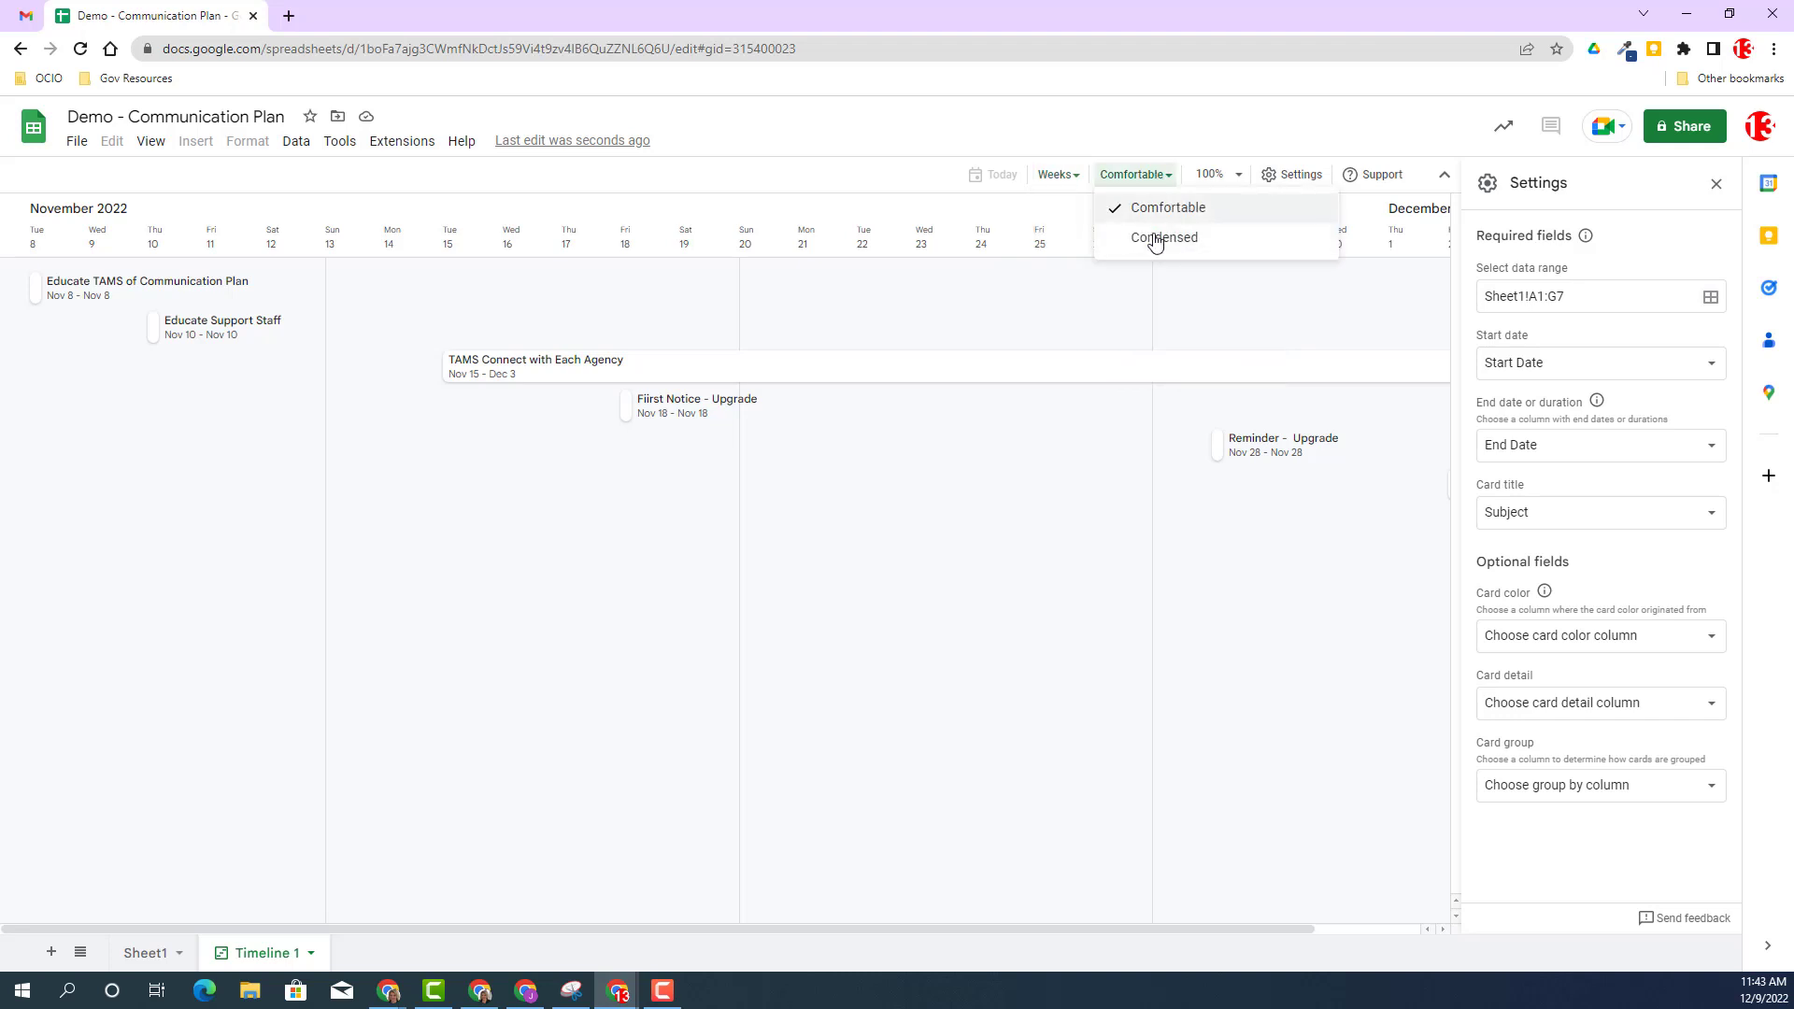
left_click(1164, 178)
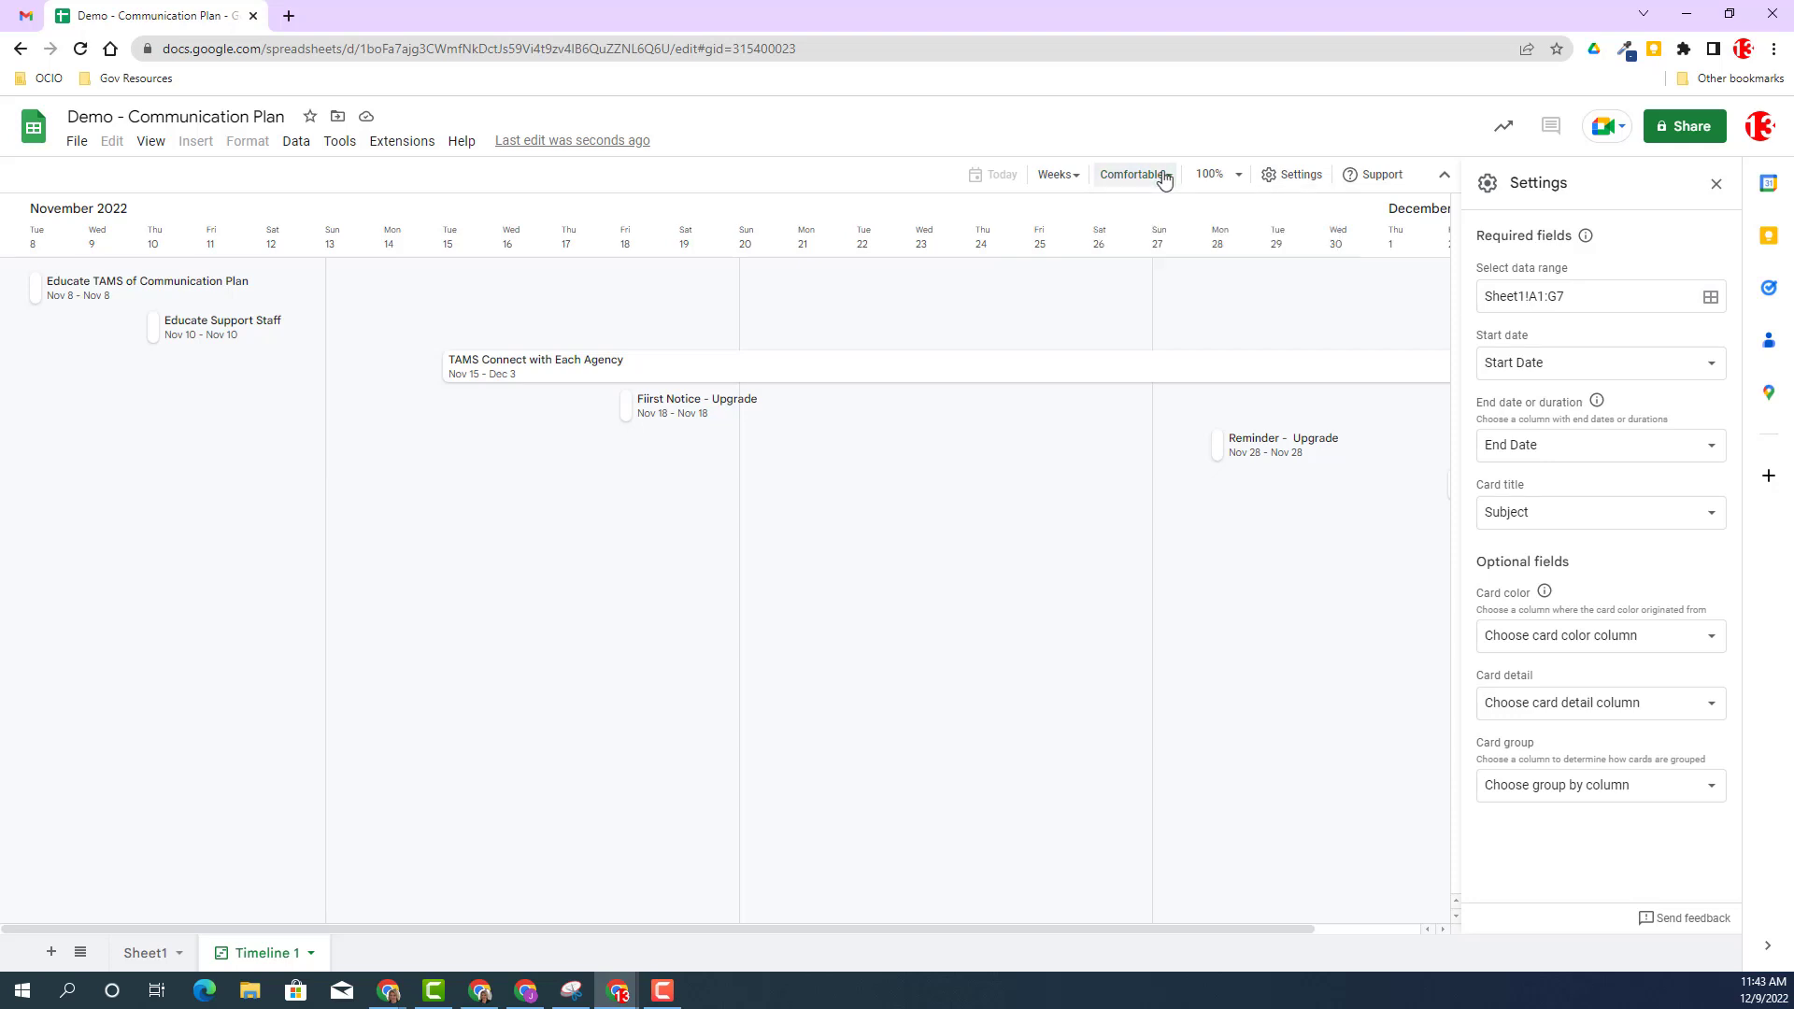
left_click(1237, 176)
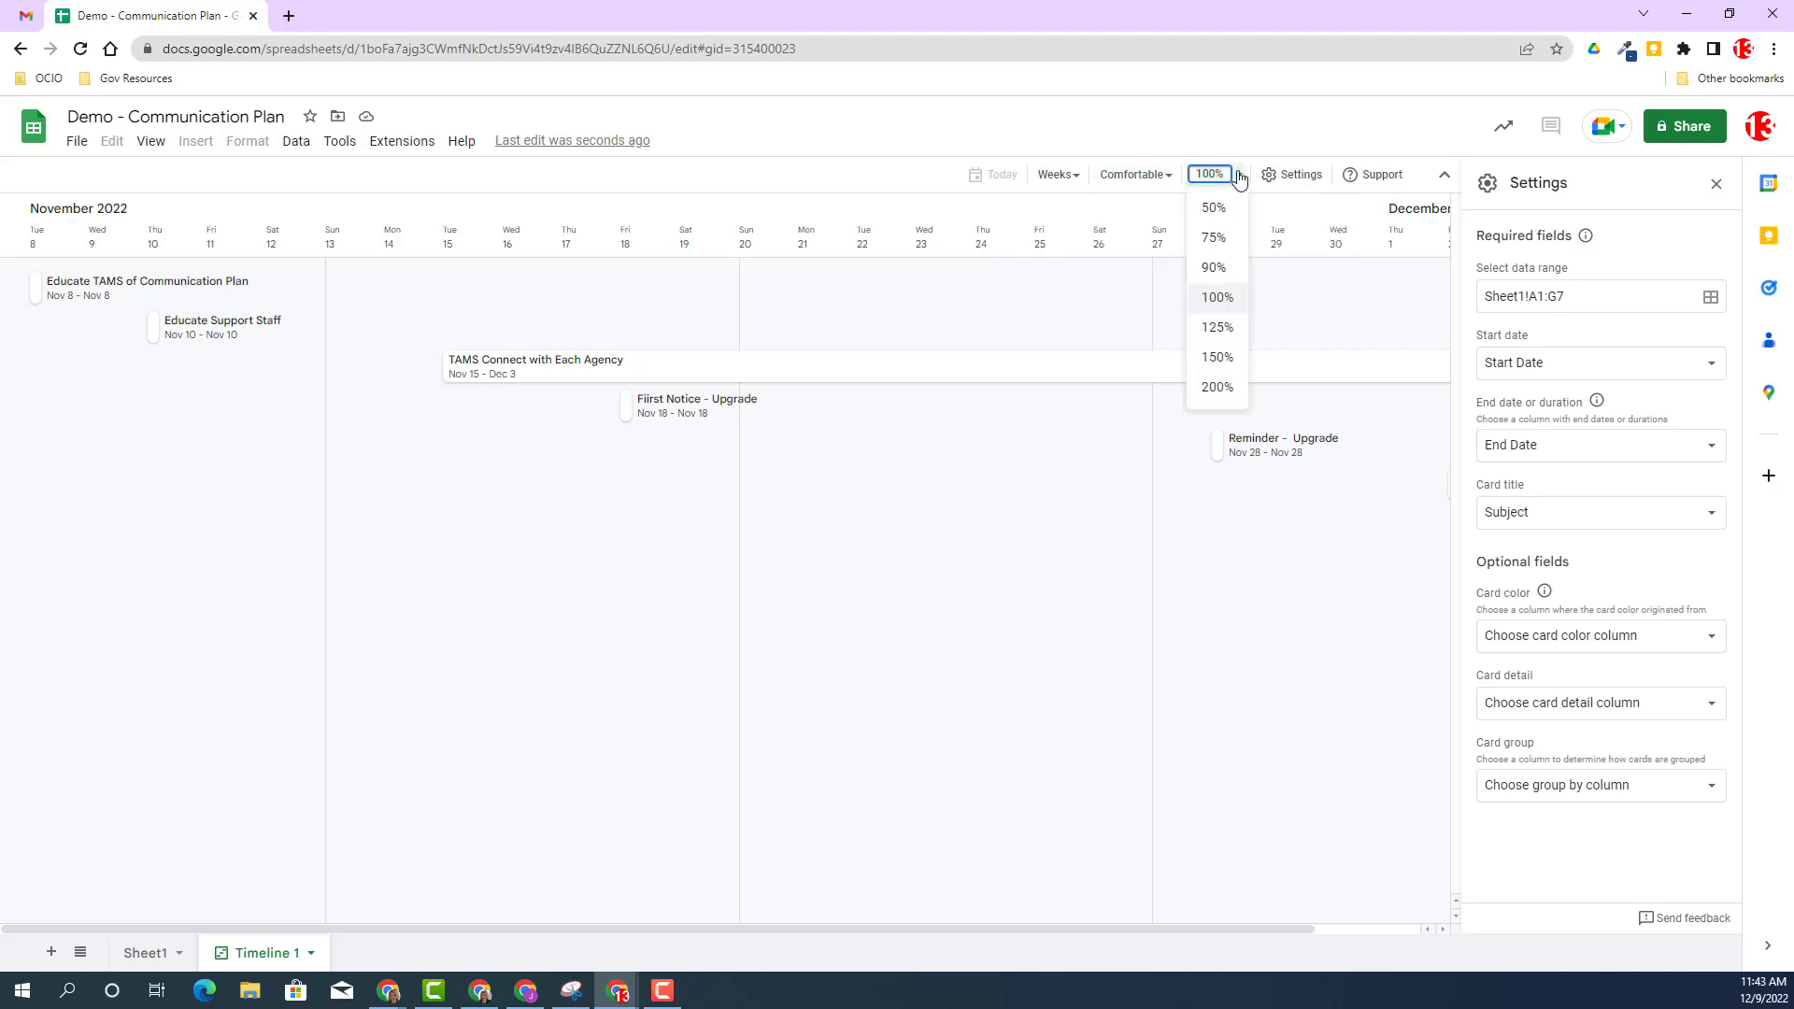
left_click(1240, 178)
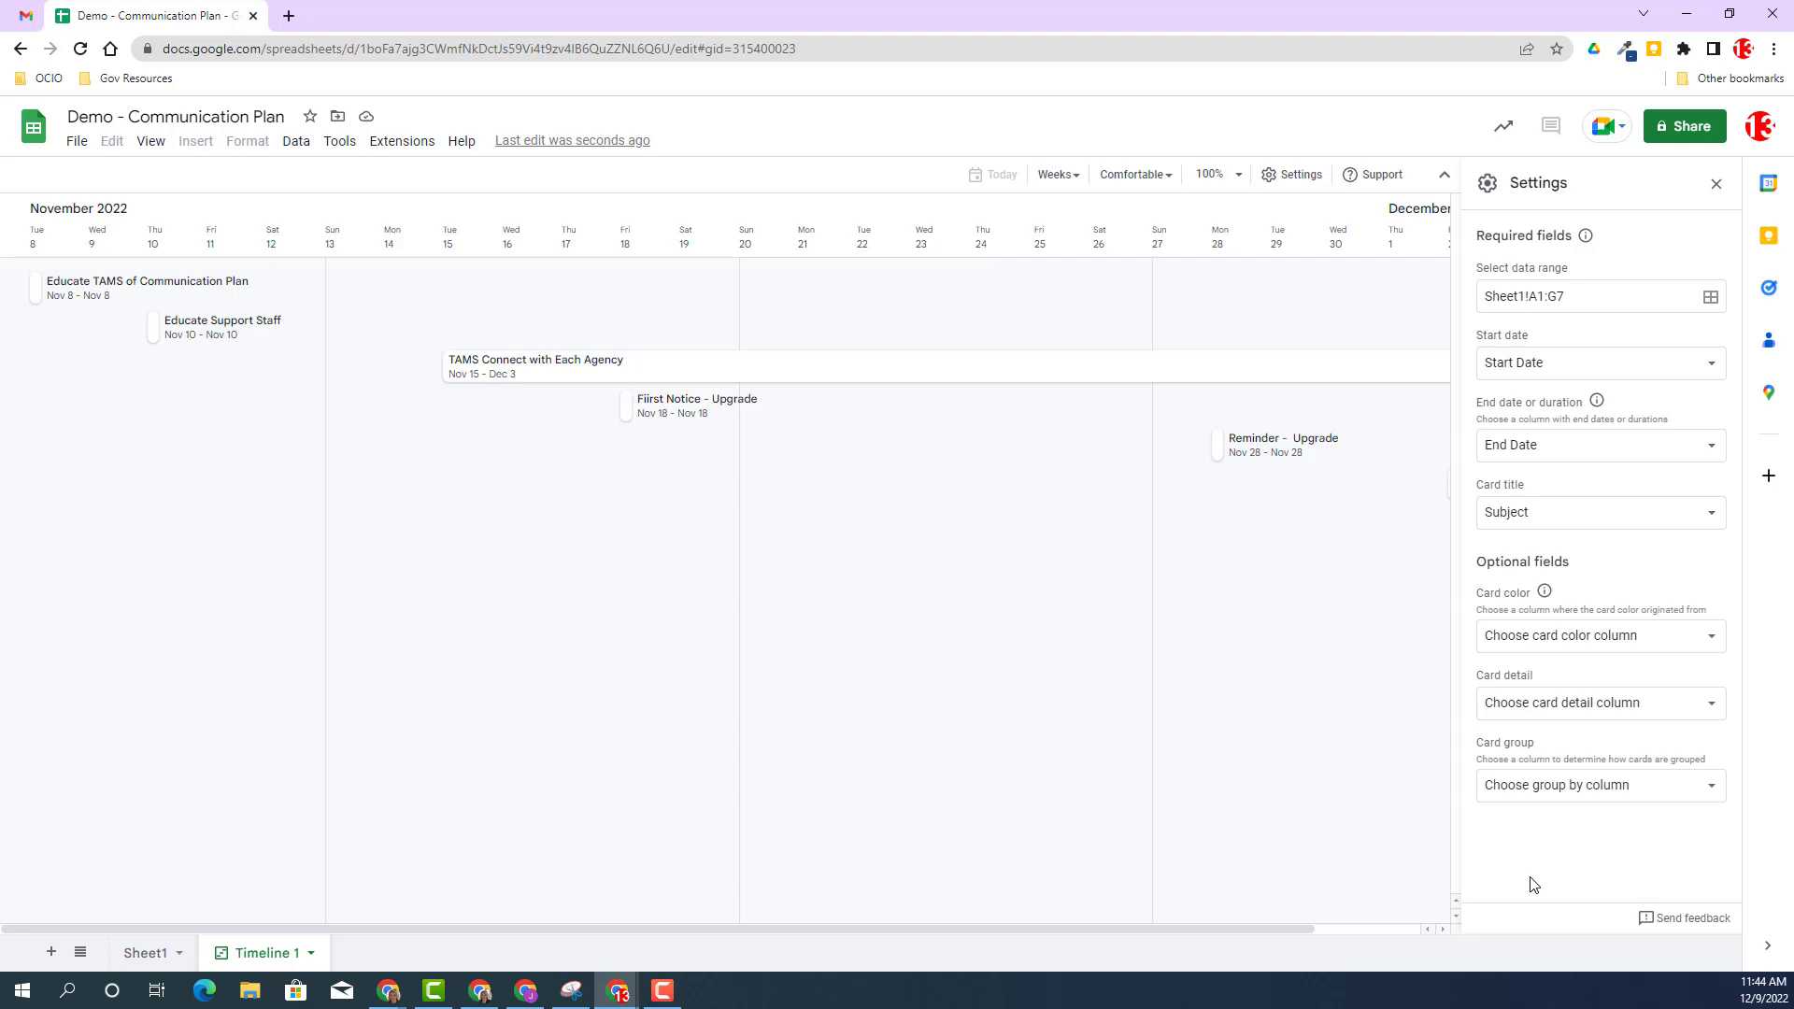
left_click(1583, 296)
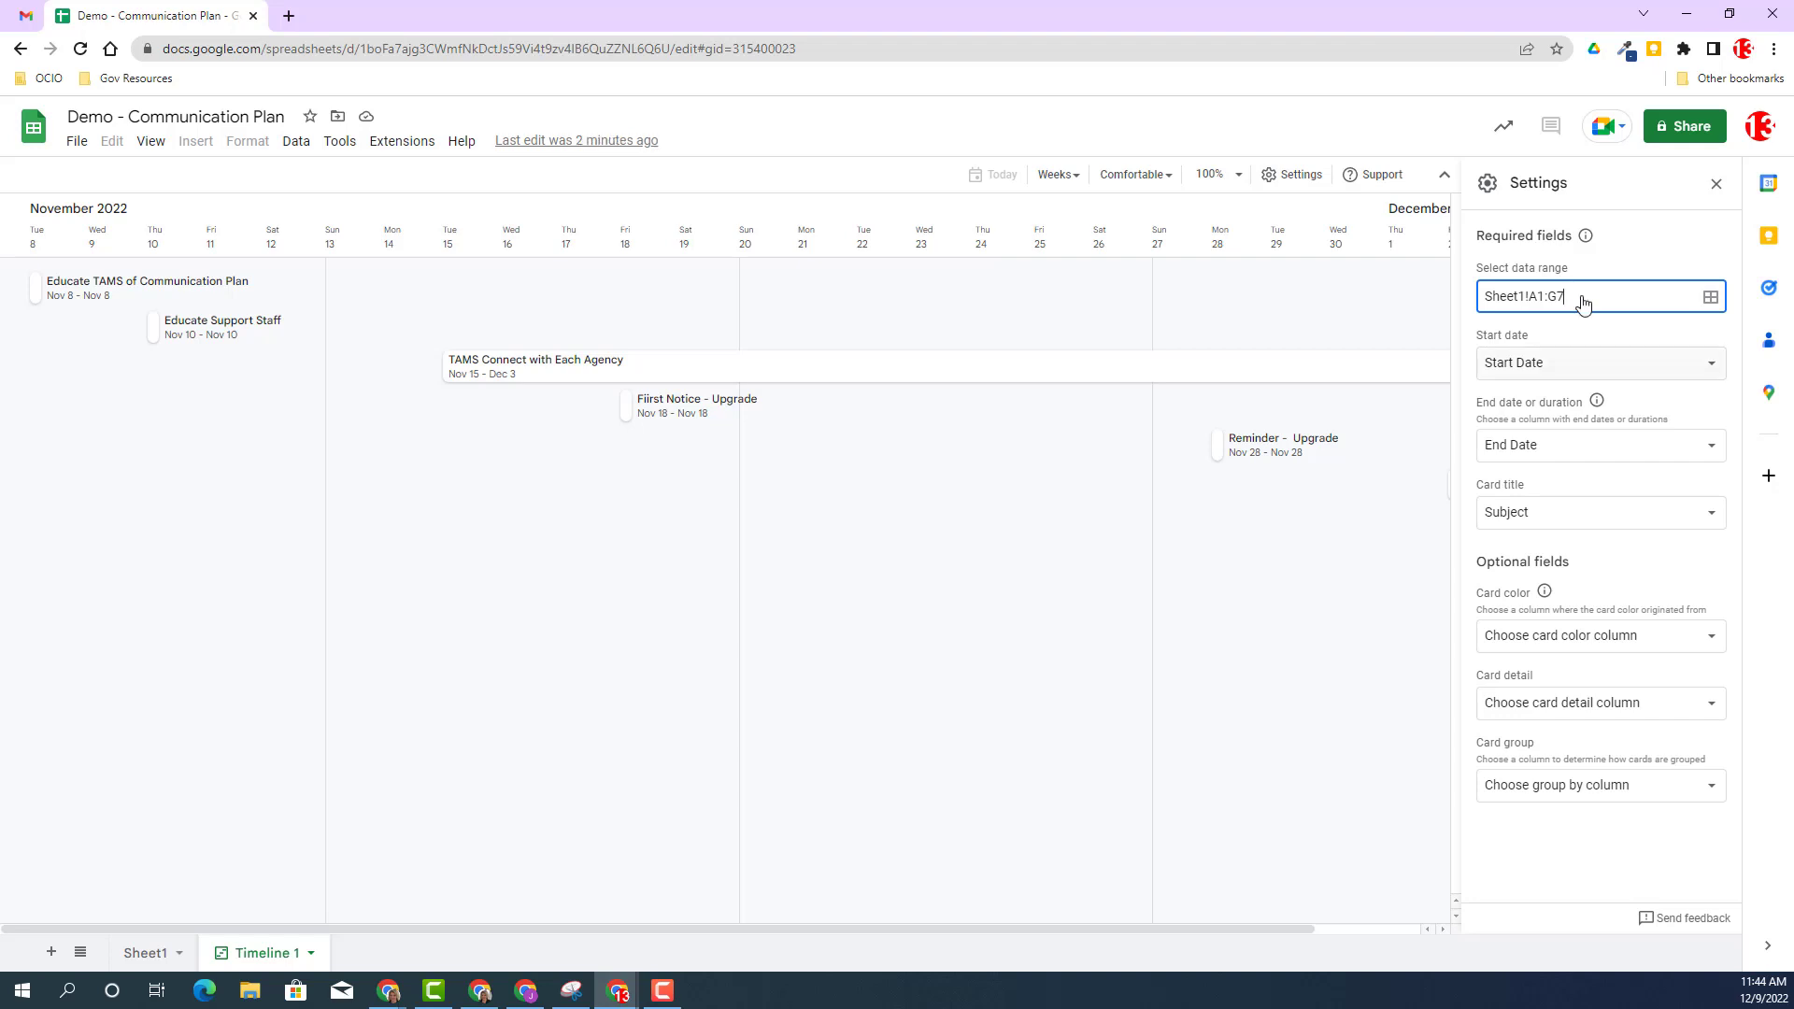
left_click(1592, 370)
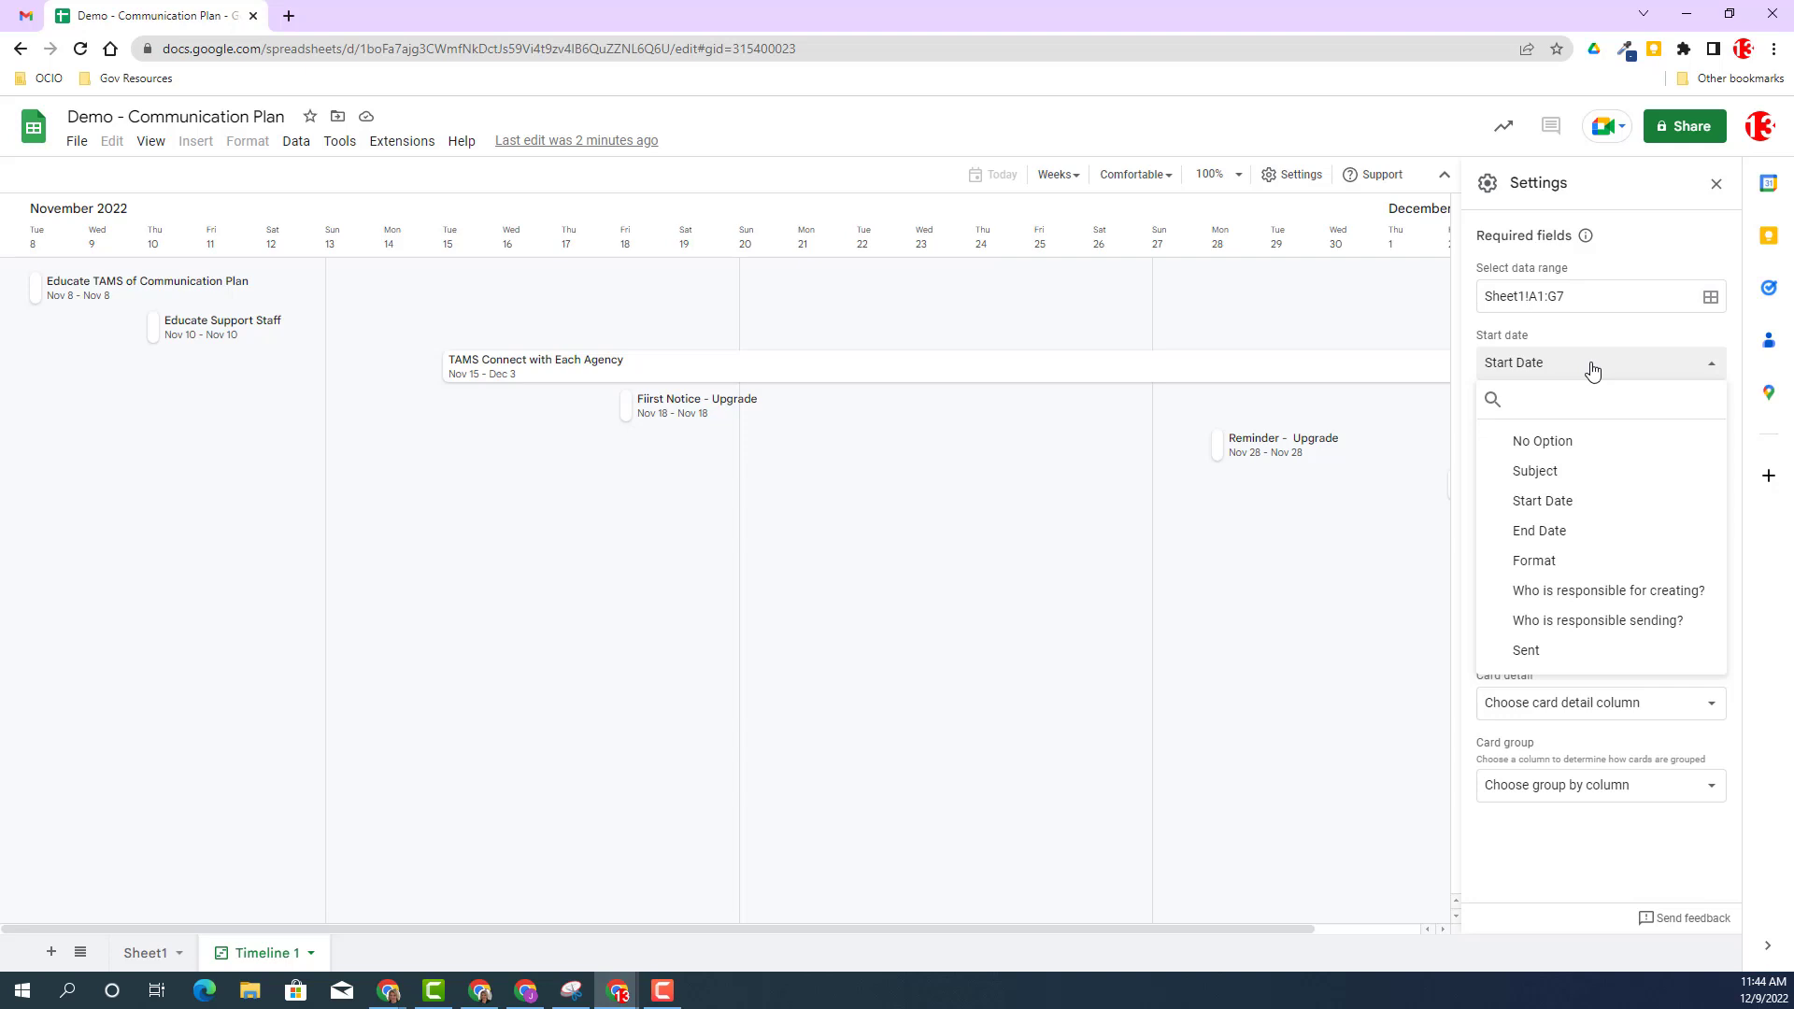
left_click(1594, 370)
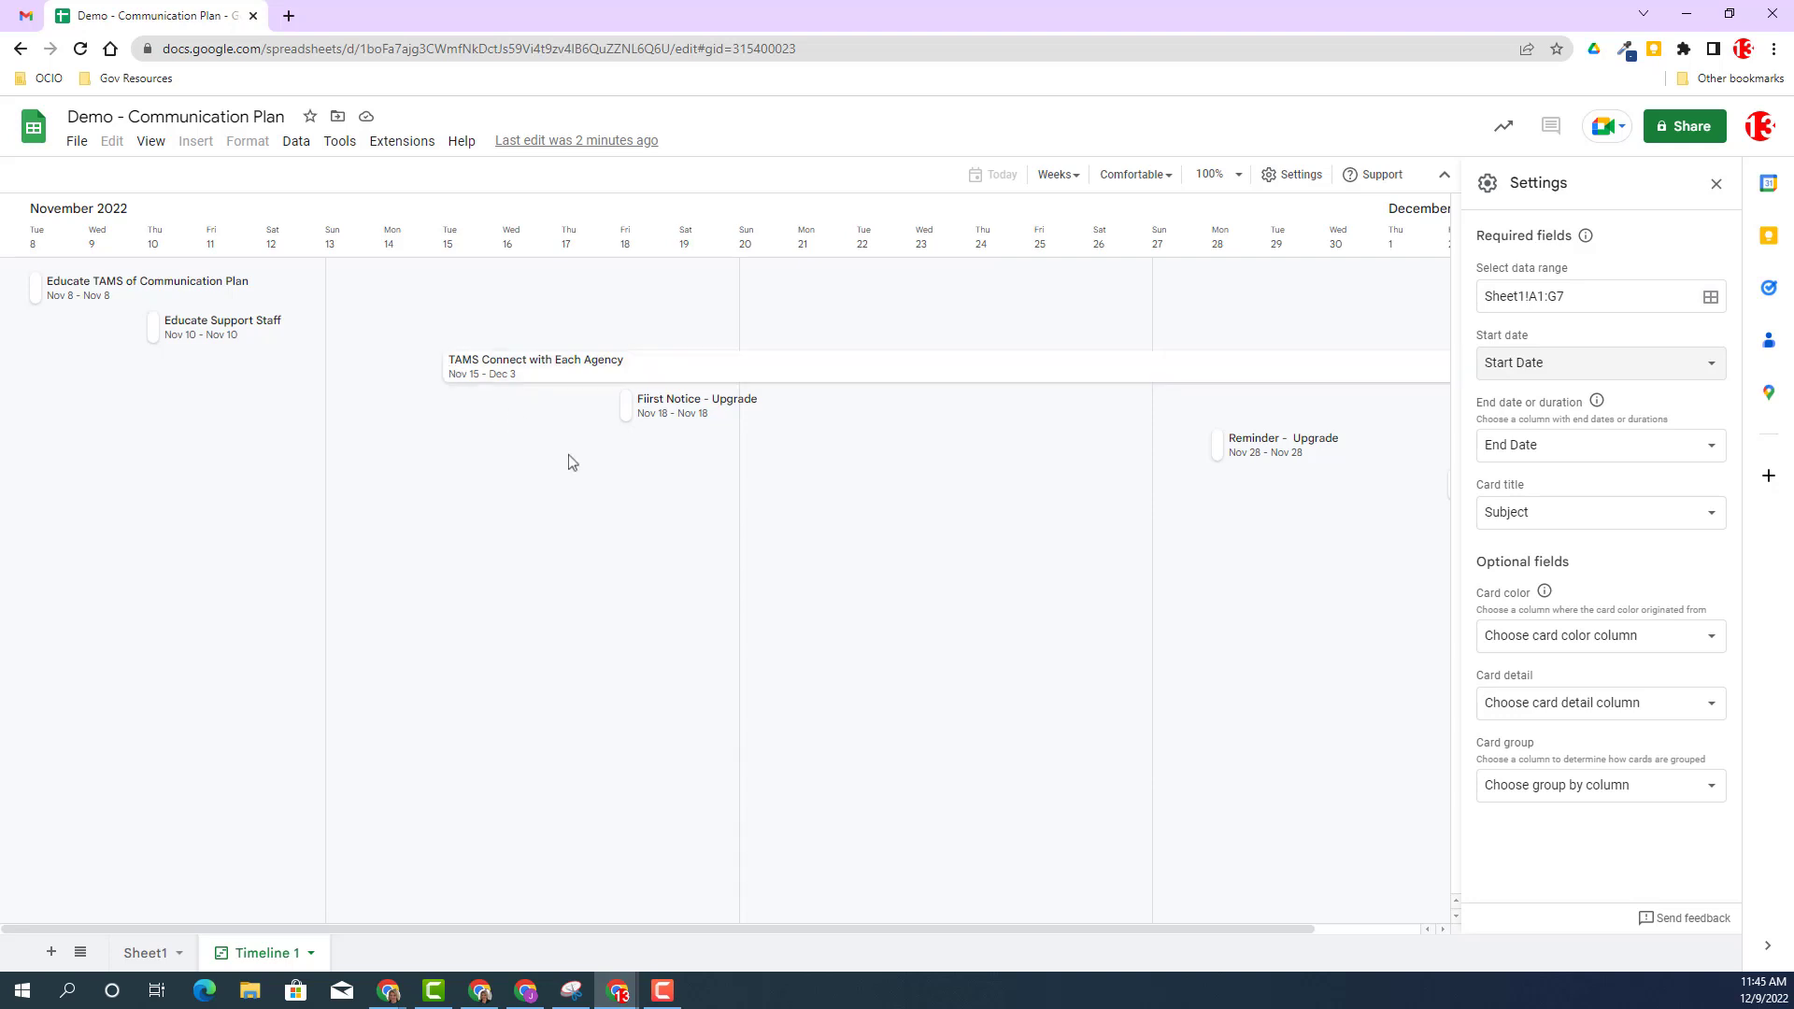
left_click_drag(1176, 929, 1474, 929)
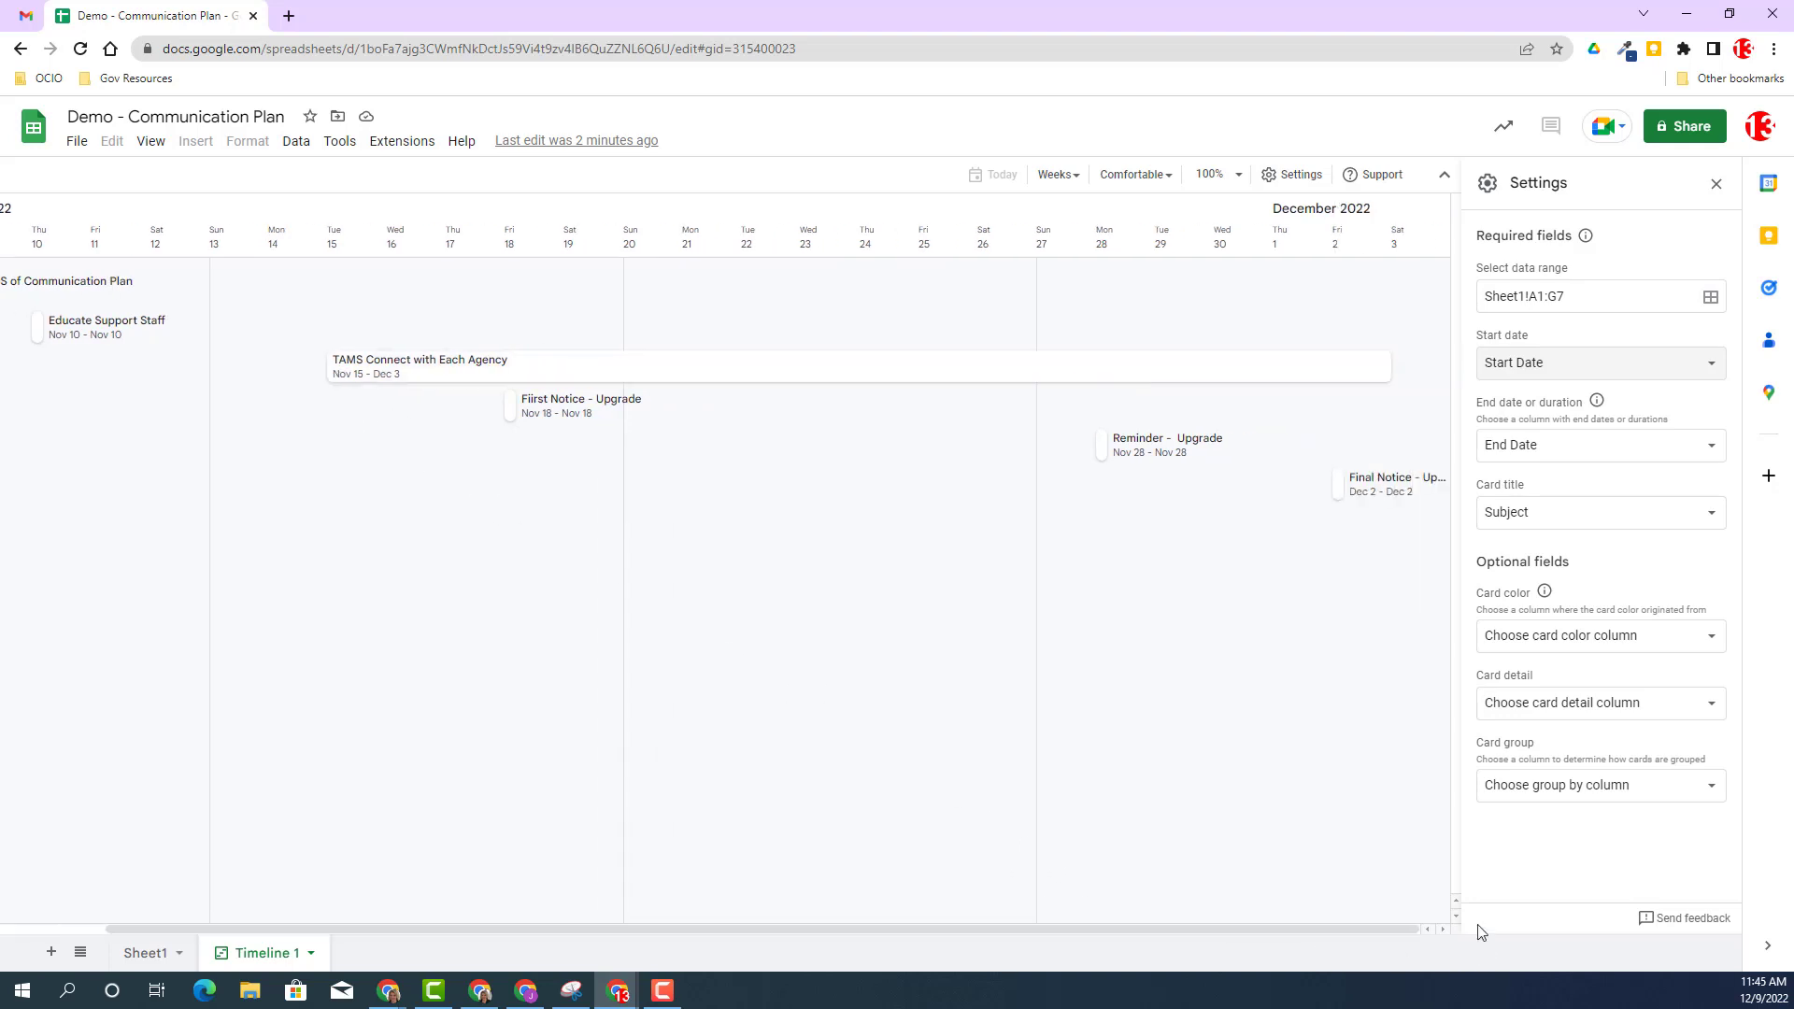
left_click(1533, 451)
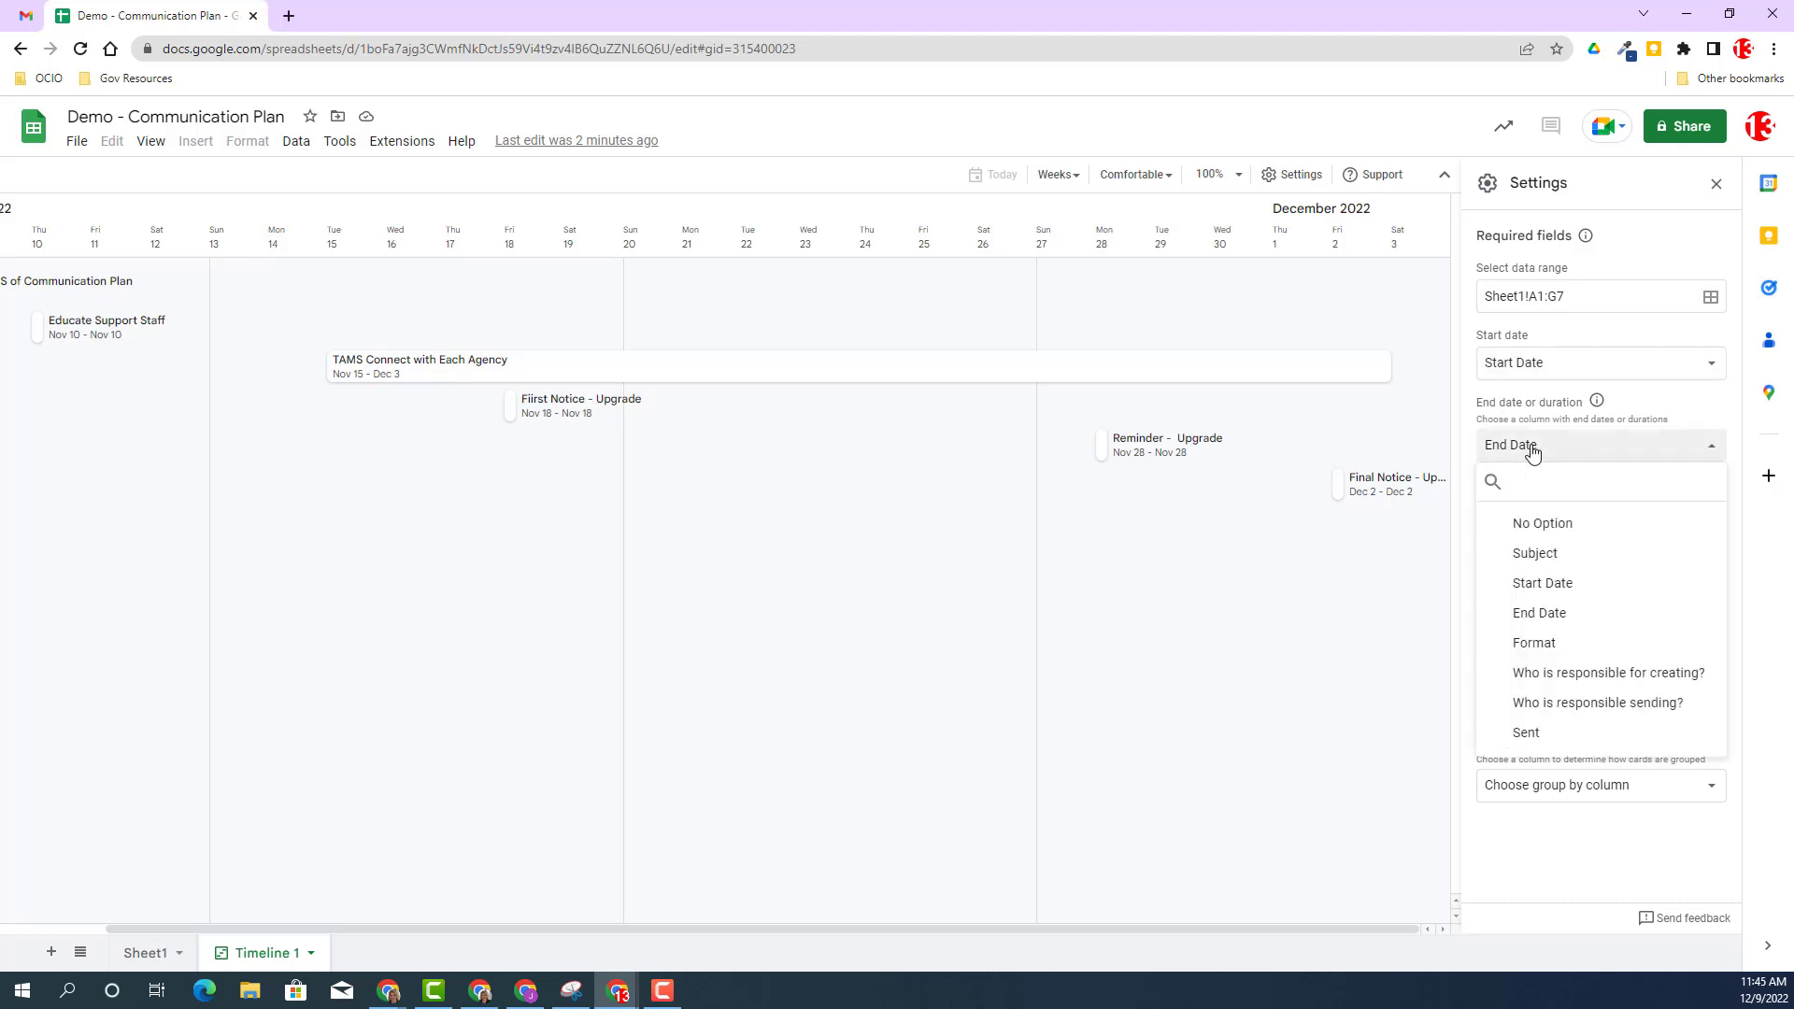
left_click(1549, 526)
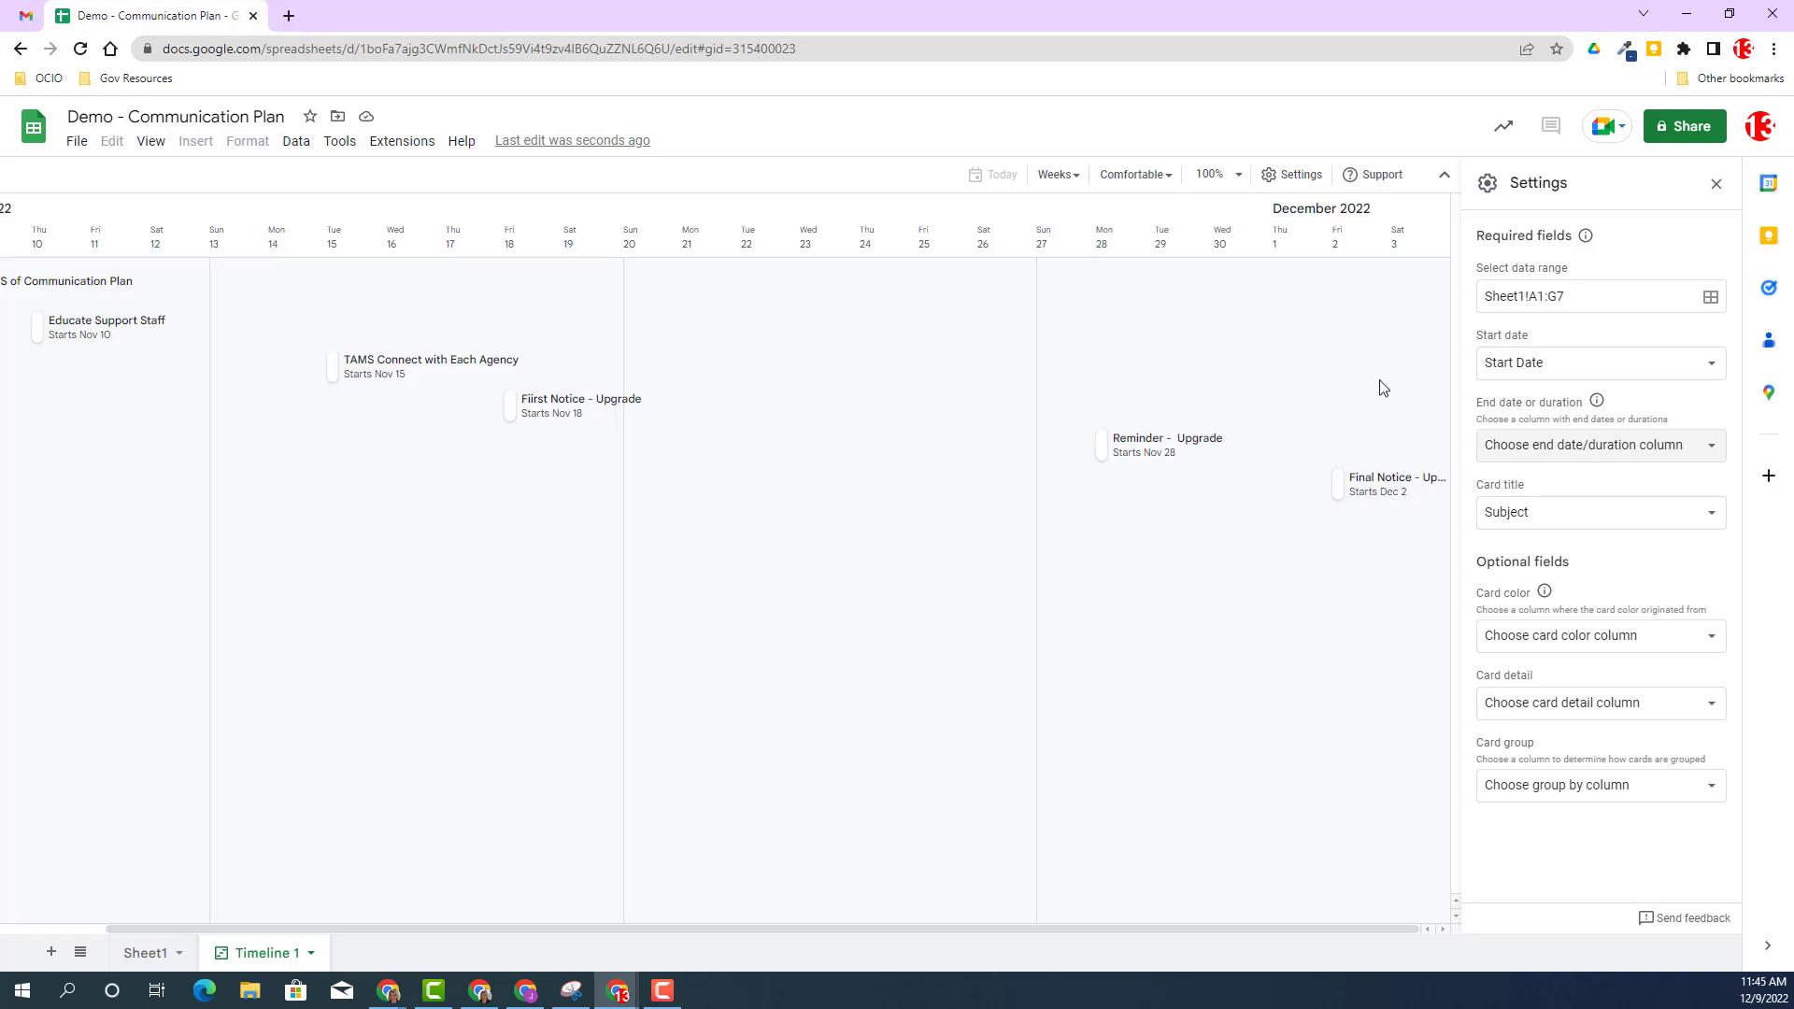
left_click(1556, 451)
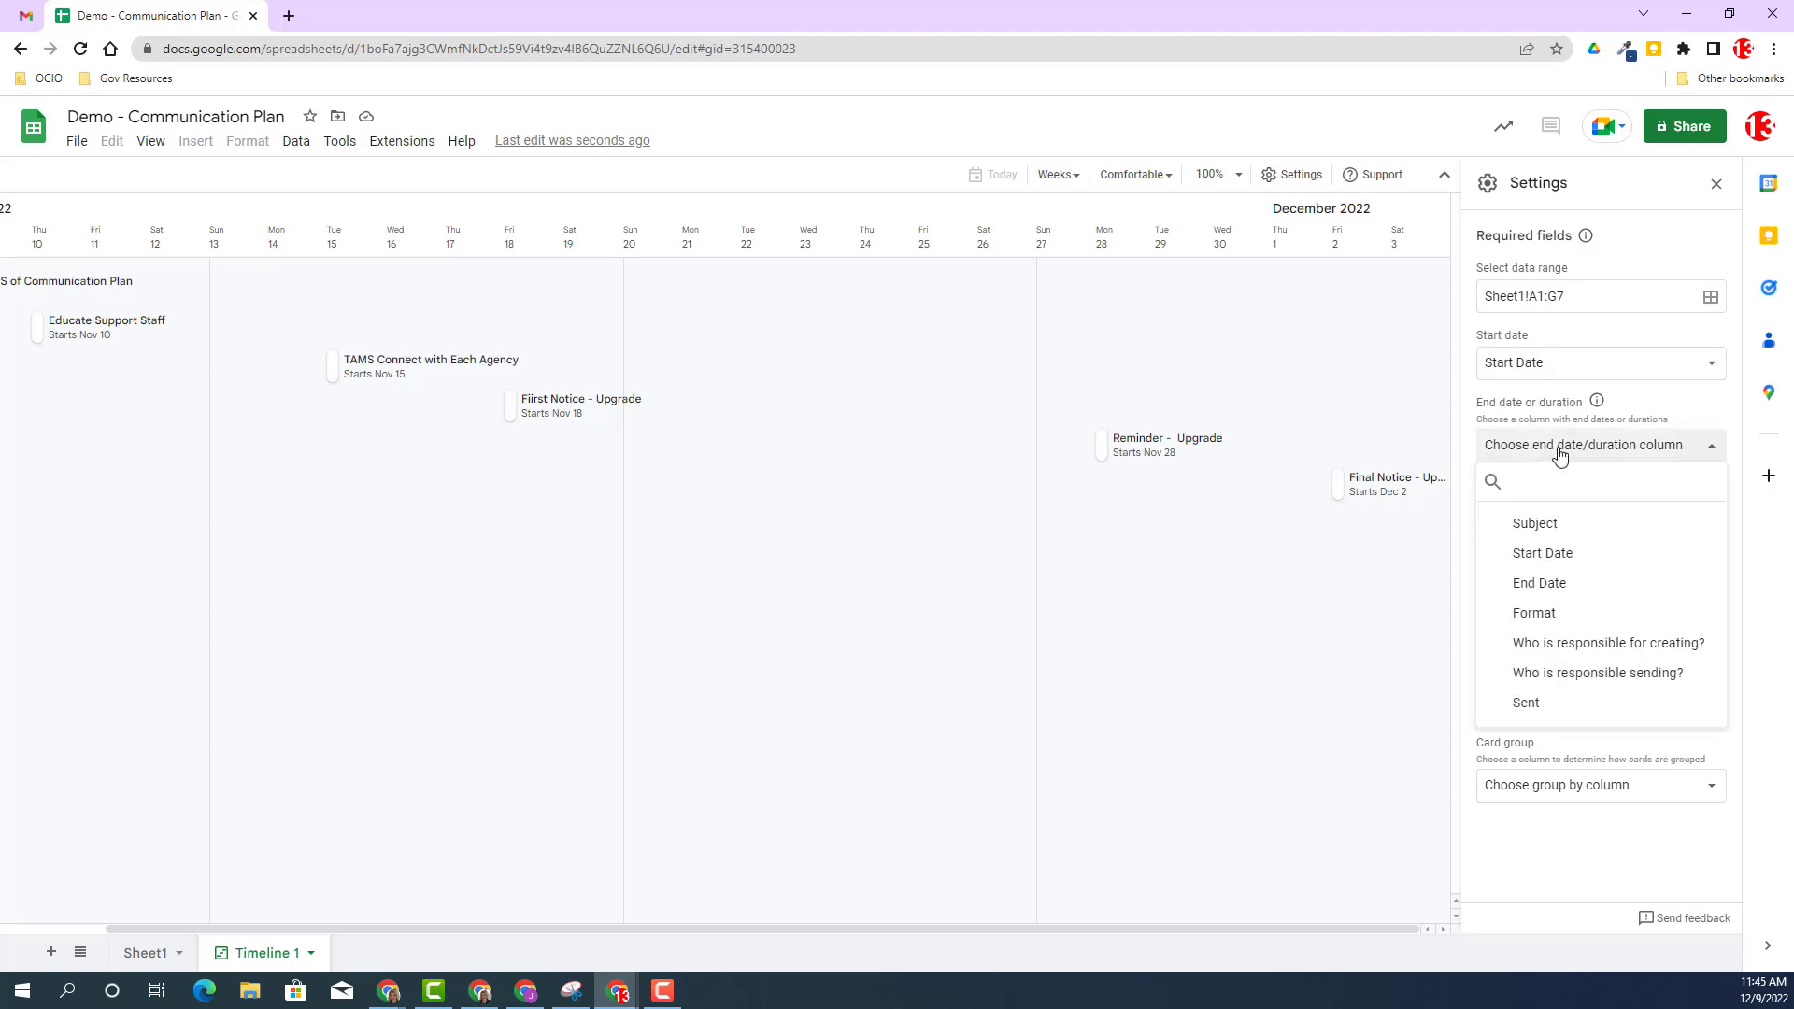
left_click(1563, 587)
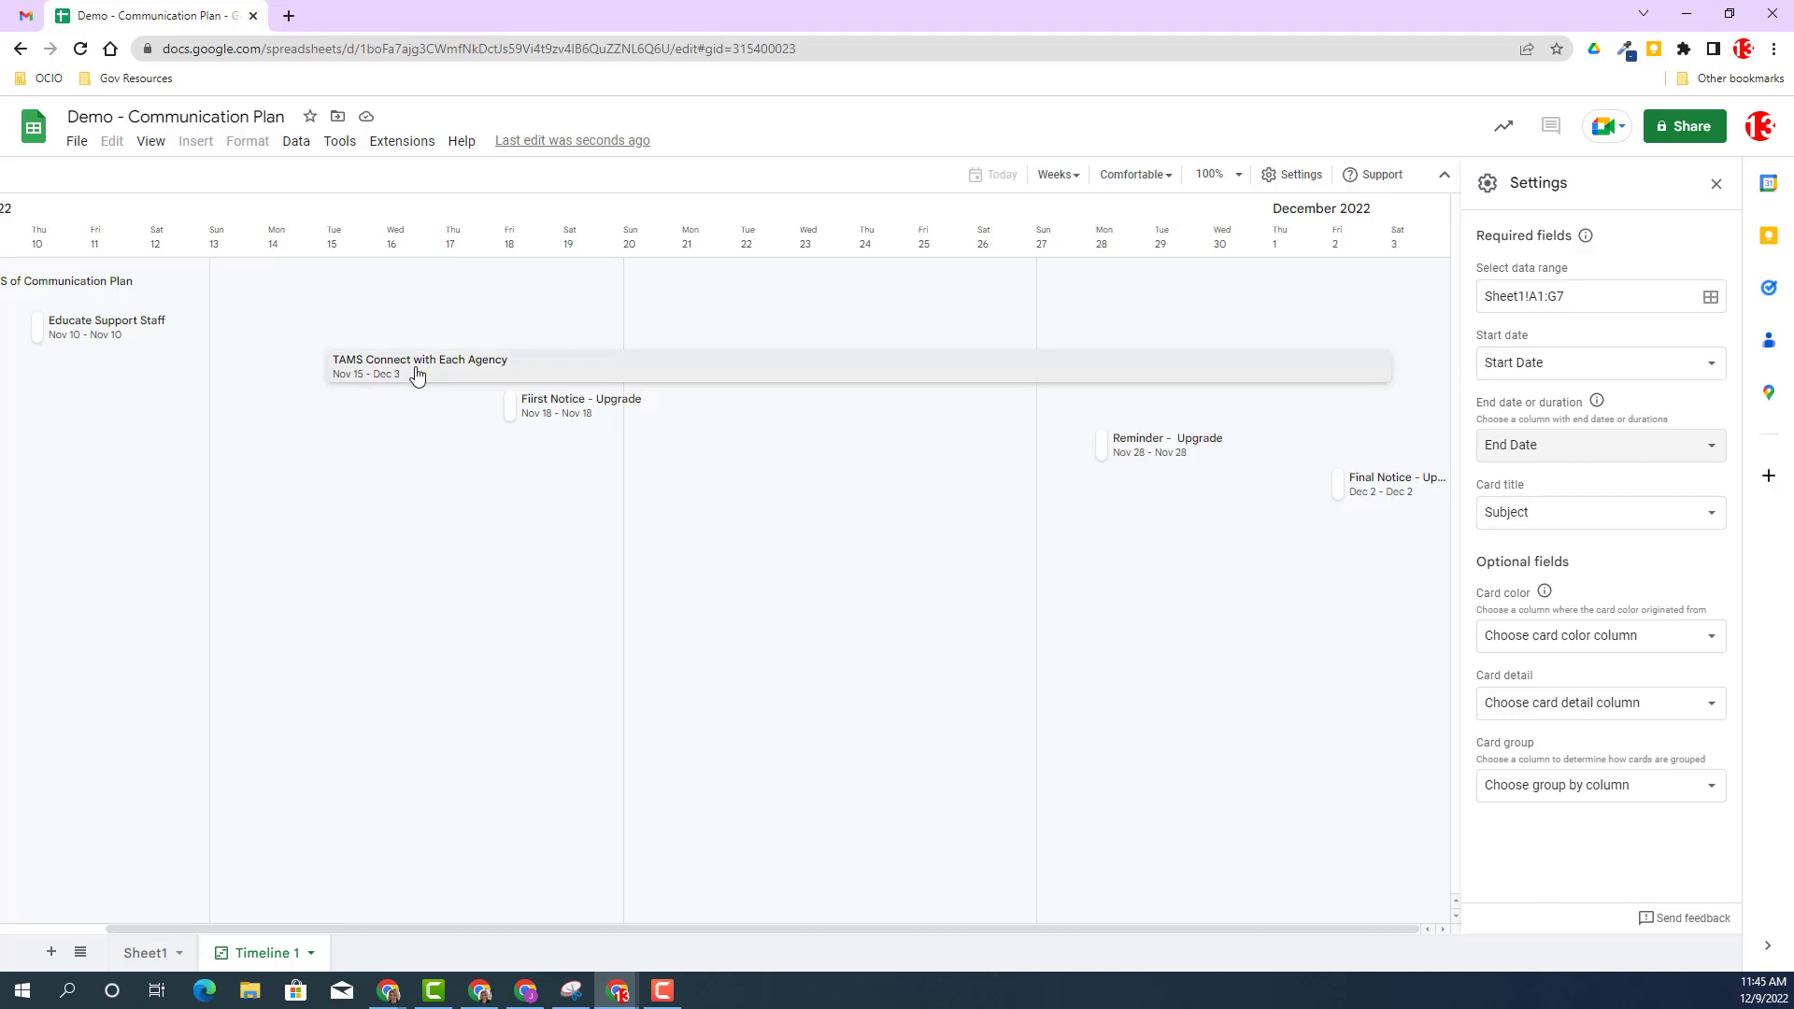
Keep Subject as the card title and set the card color to the Subject column.
left_click(1553, 521)
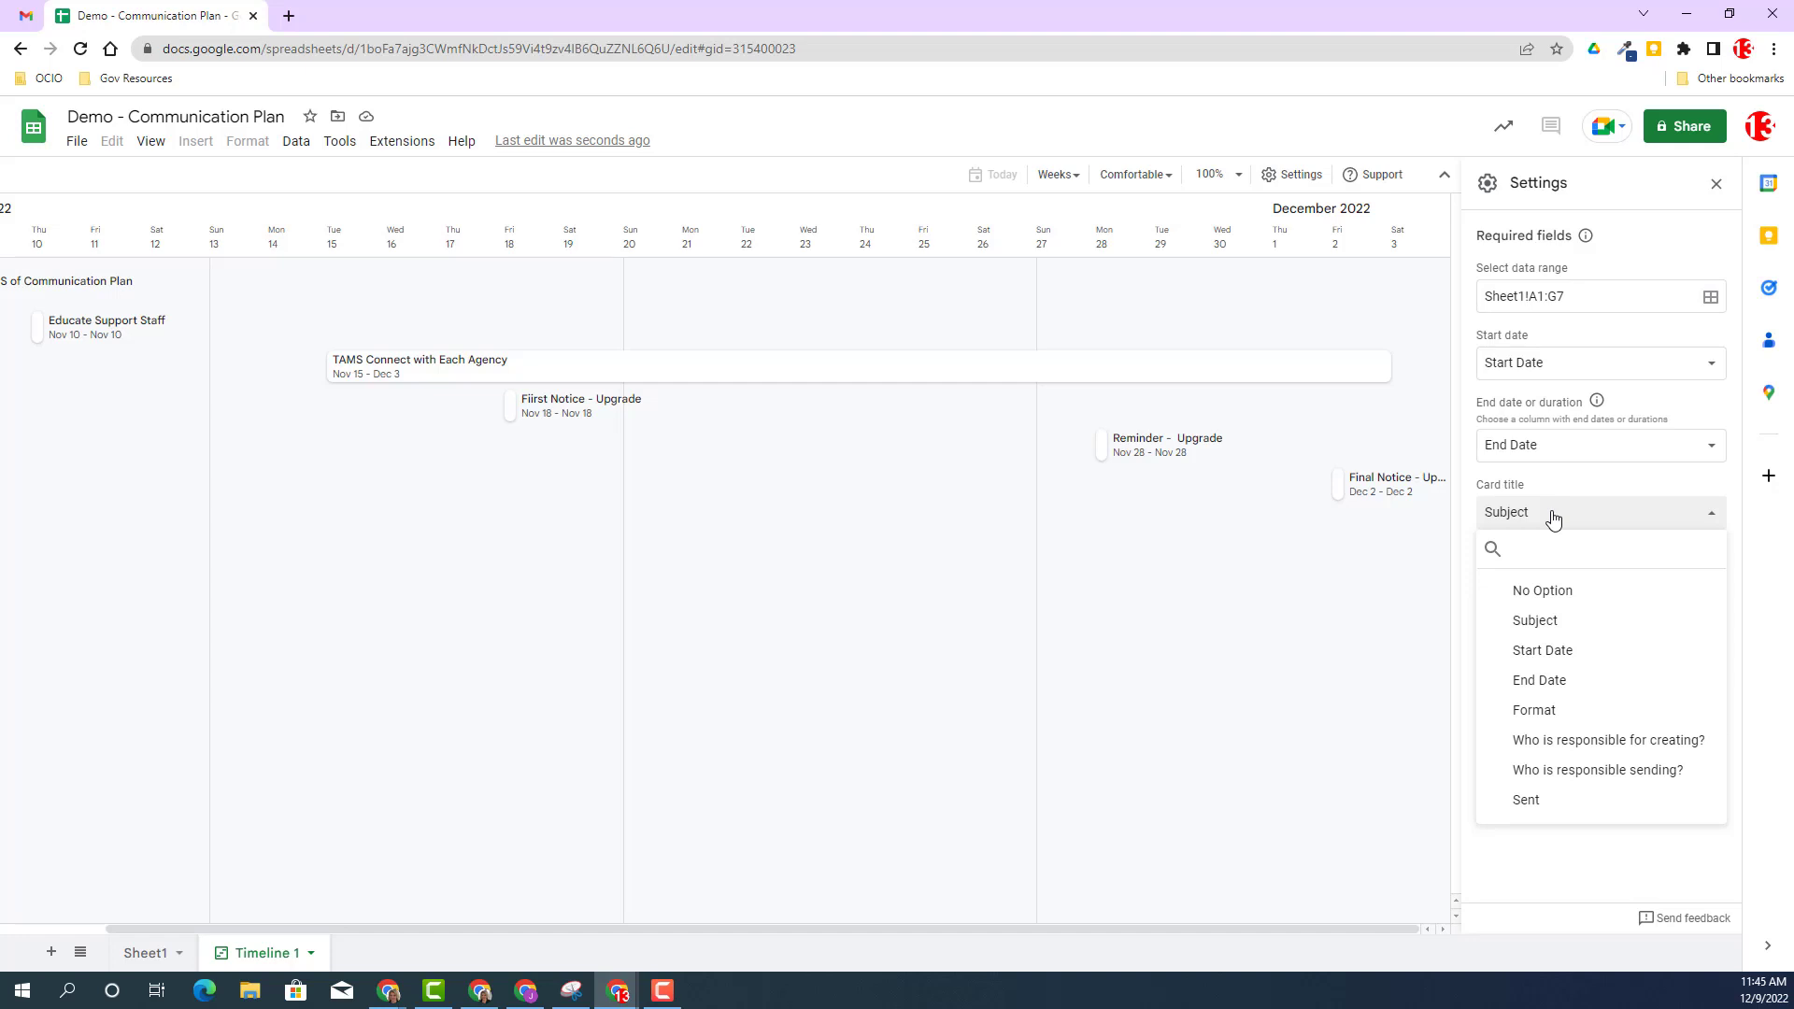
left_click(1554, 521)
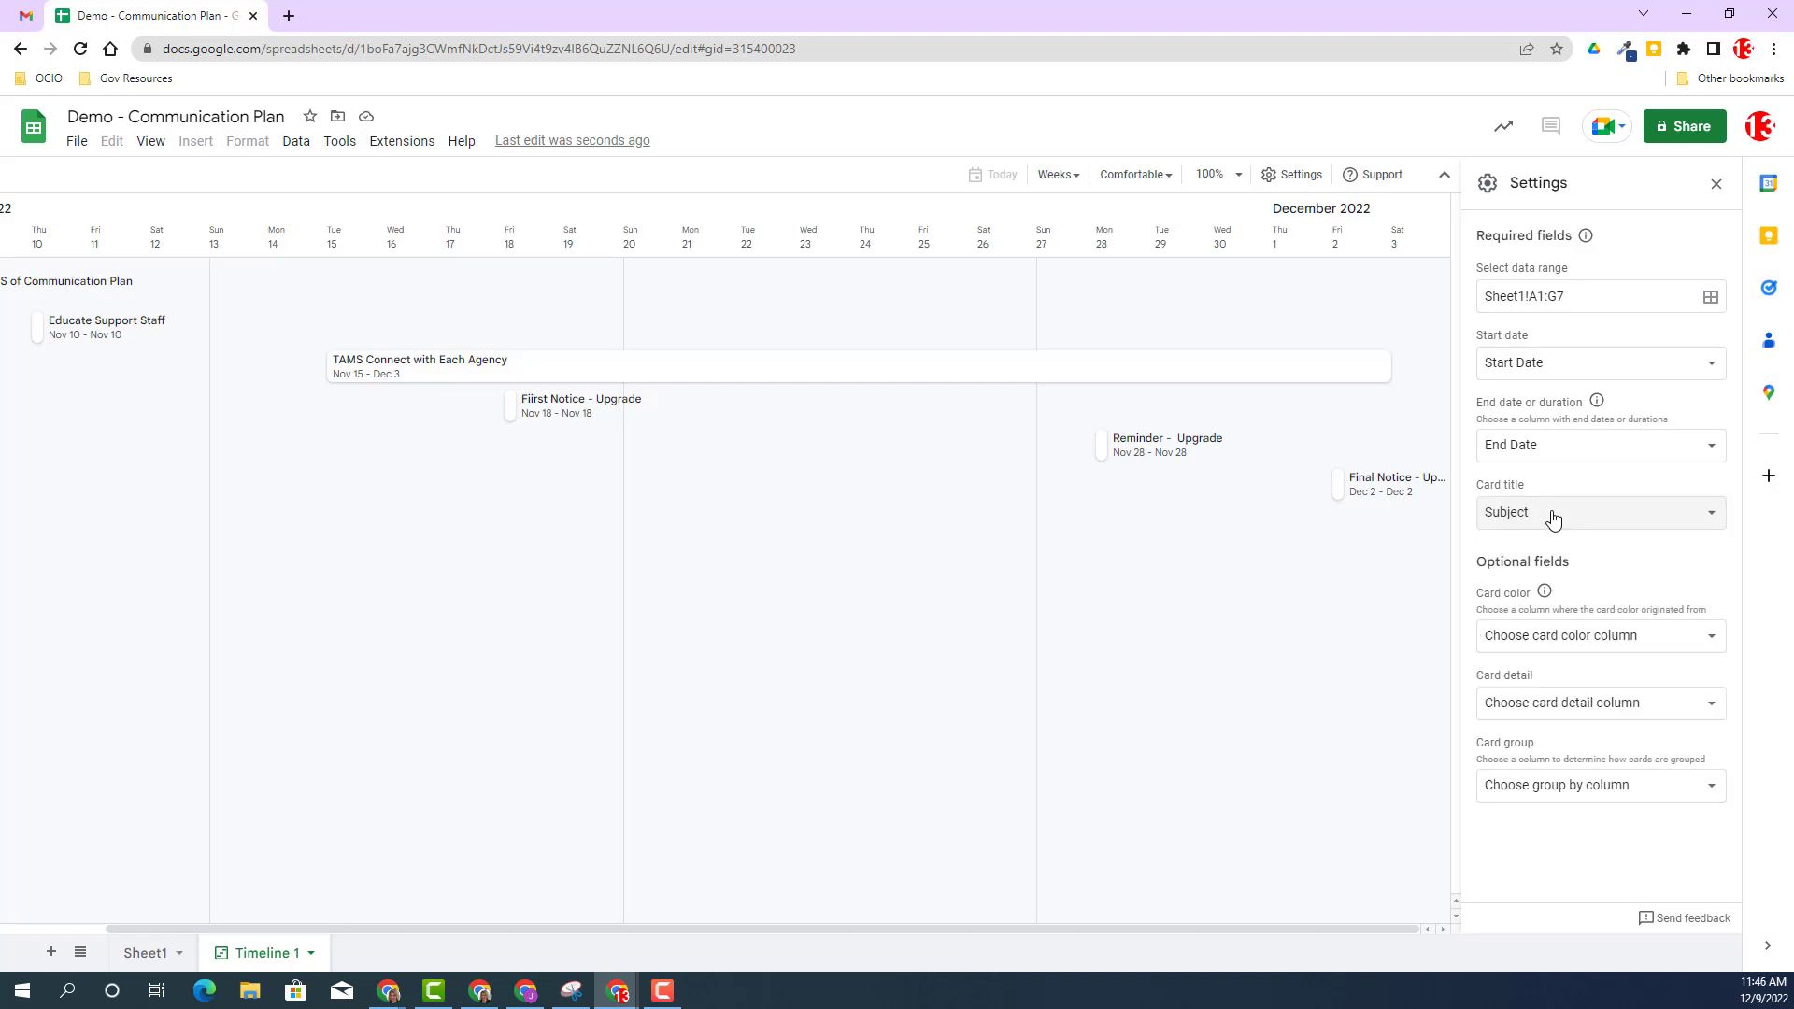
left_click(1561, 643)
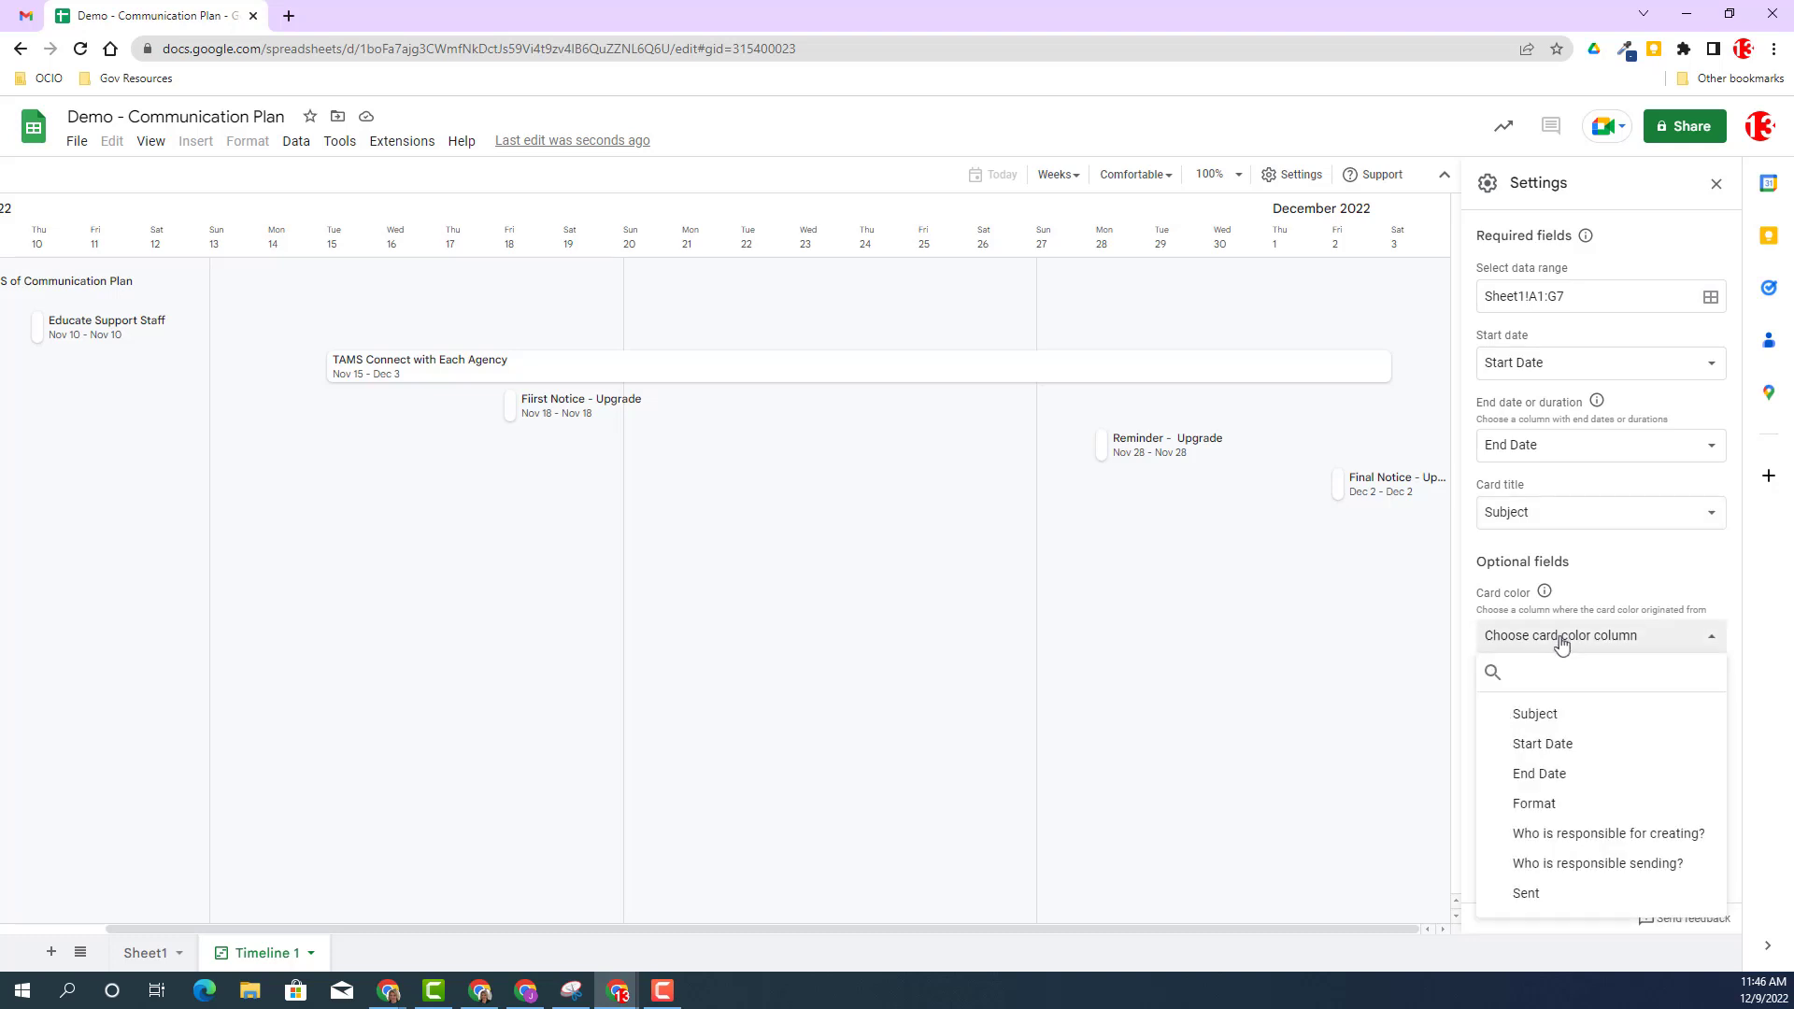
left_click(1552, 724)
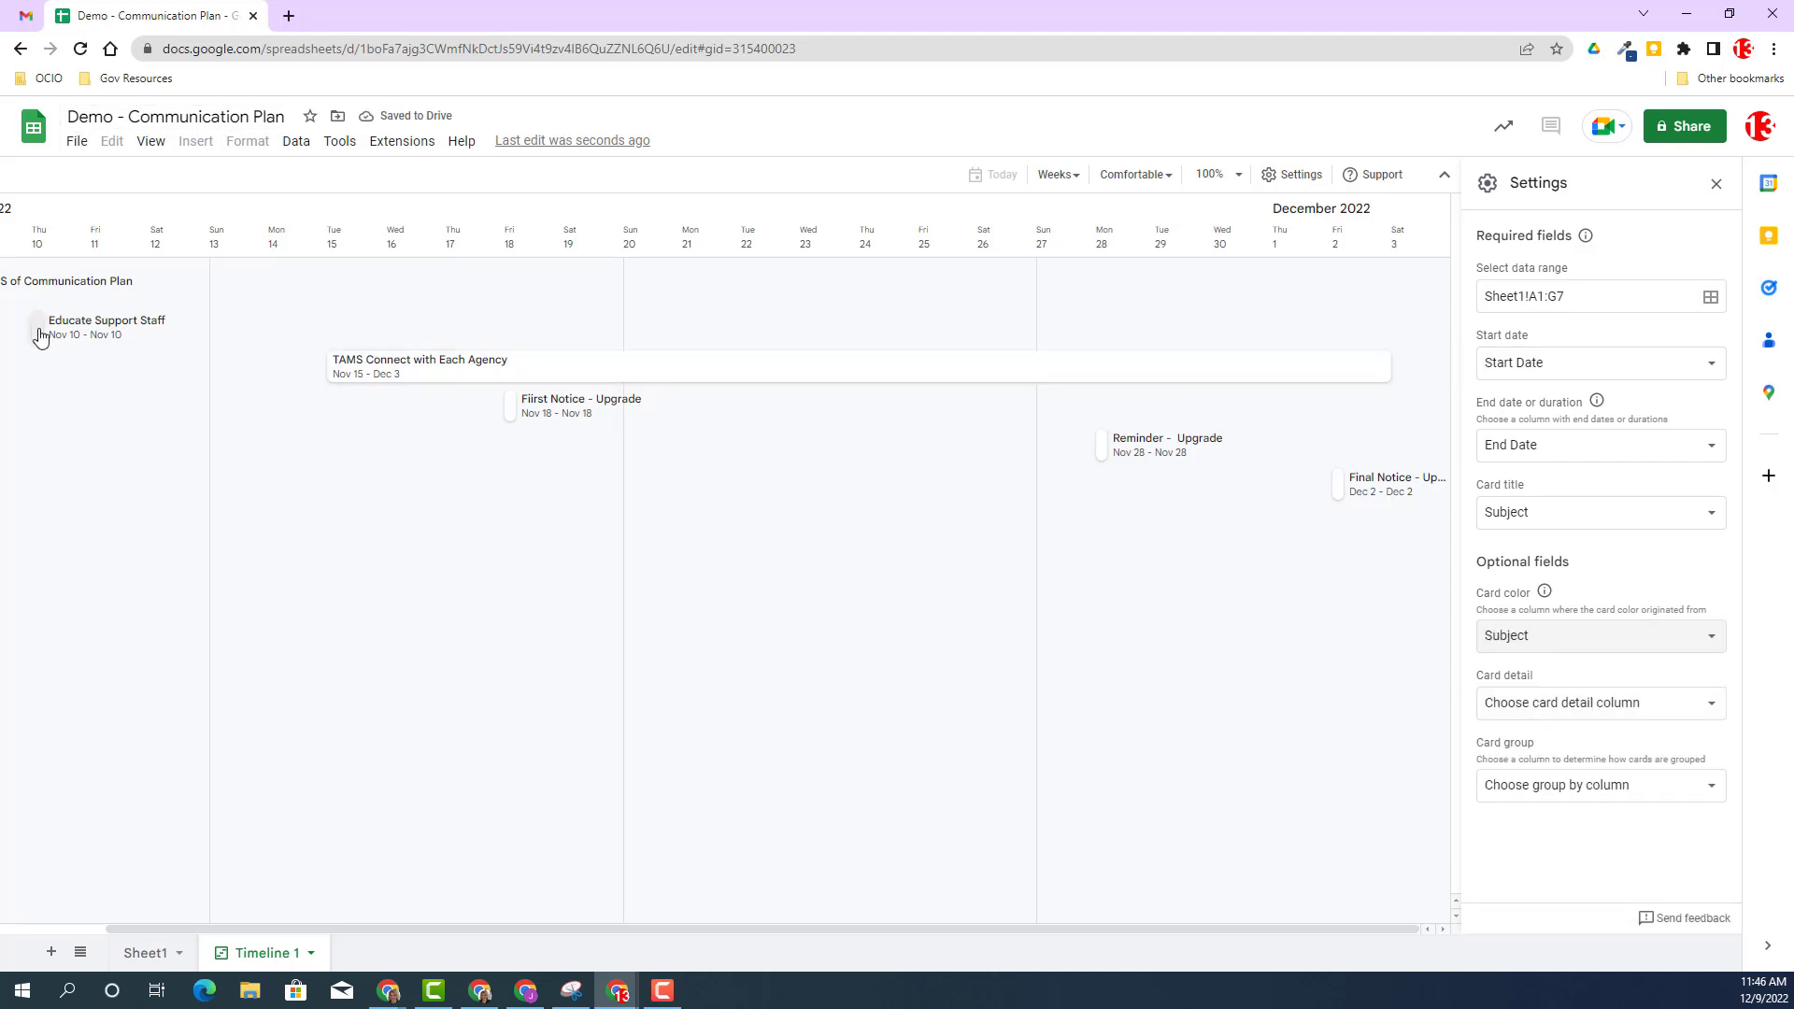
Give the Educate Support Staff card a light blue card color.
left_click(40, 337)
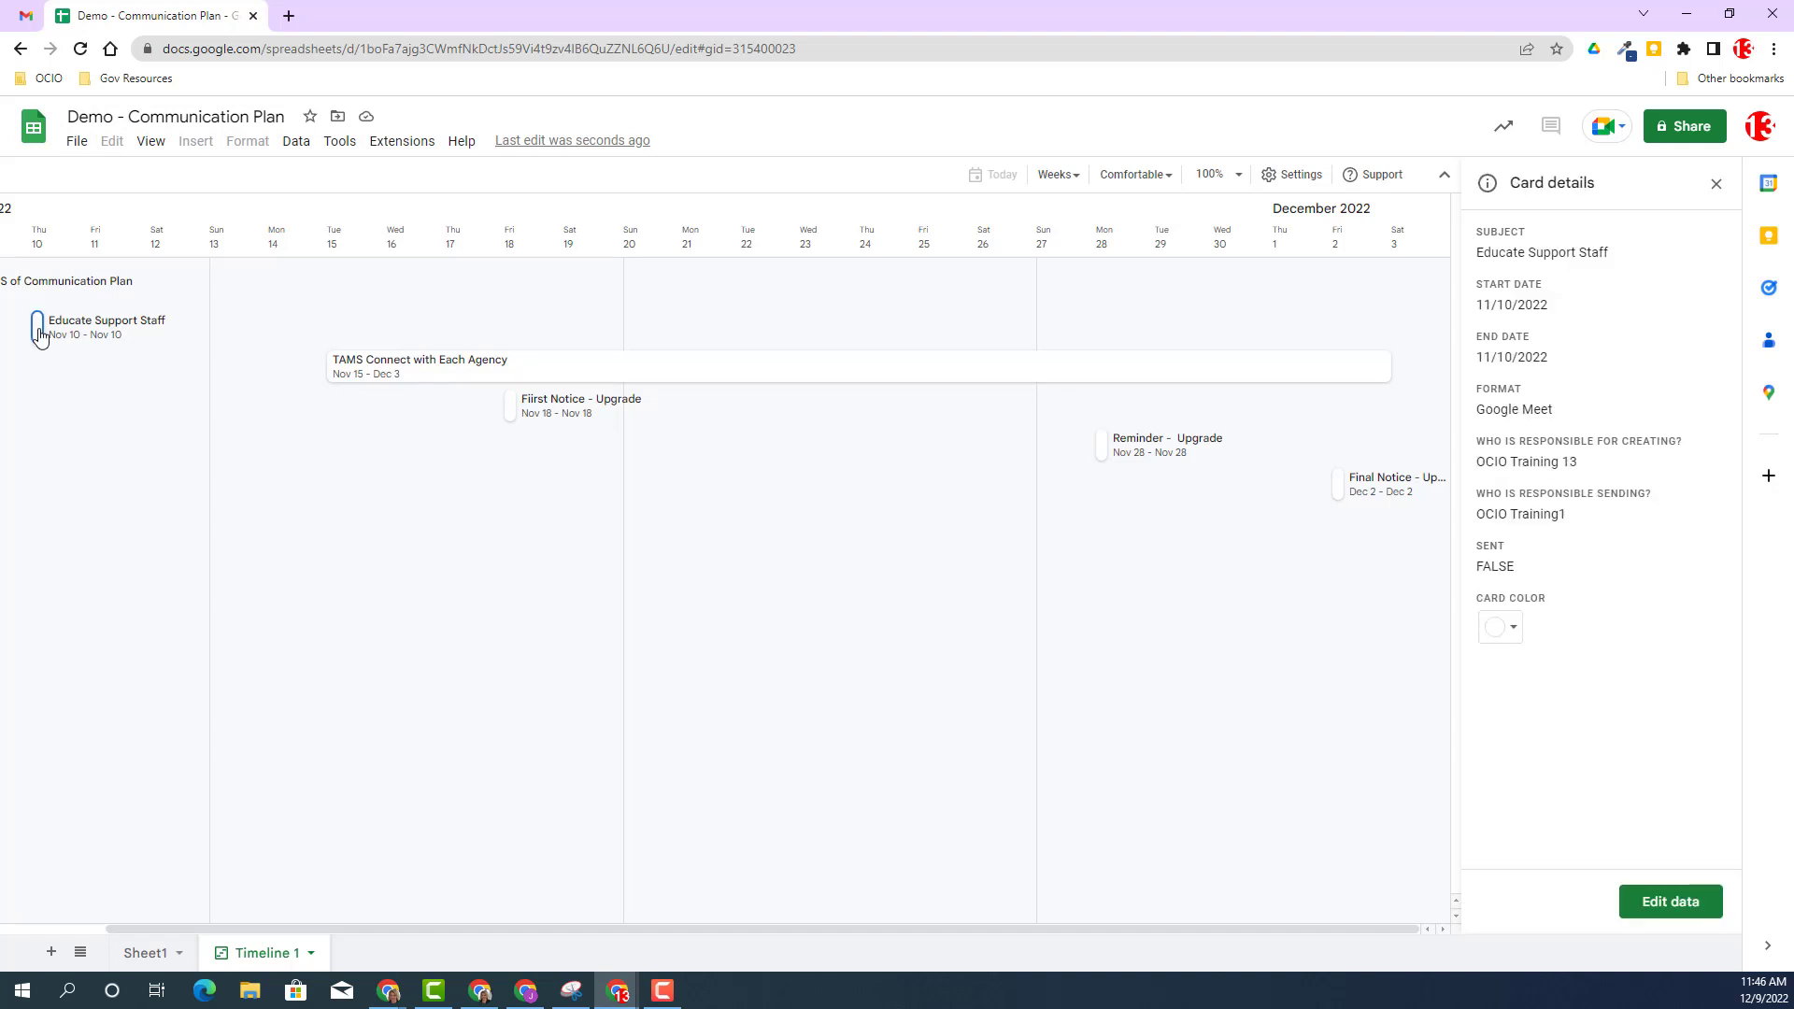
left_click(1670, 904)
left_click(1510, 636)
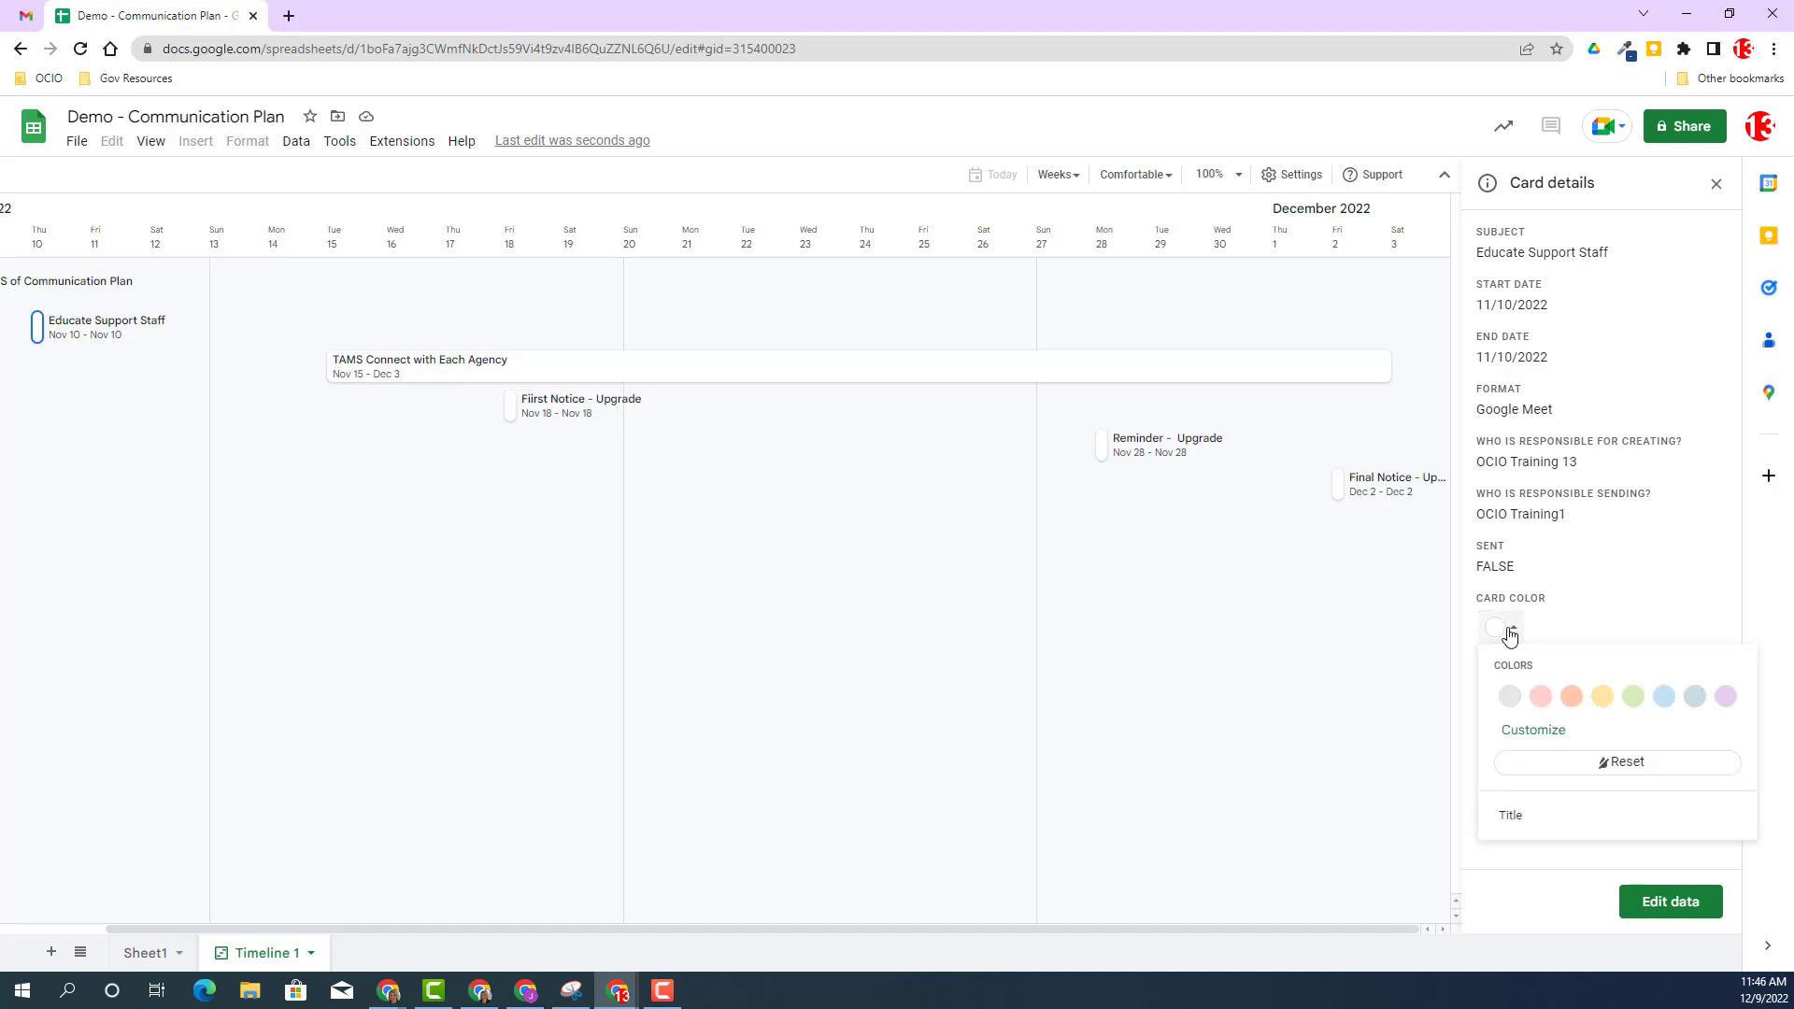
left_click(1666, 699)
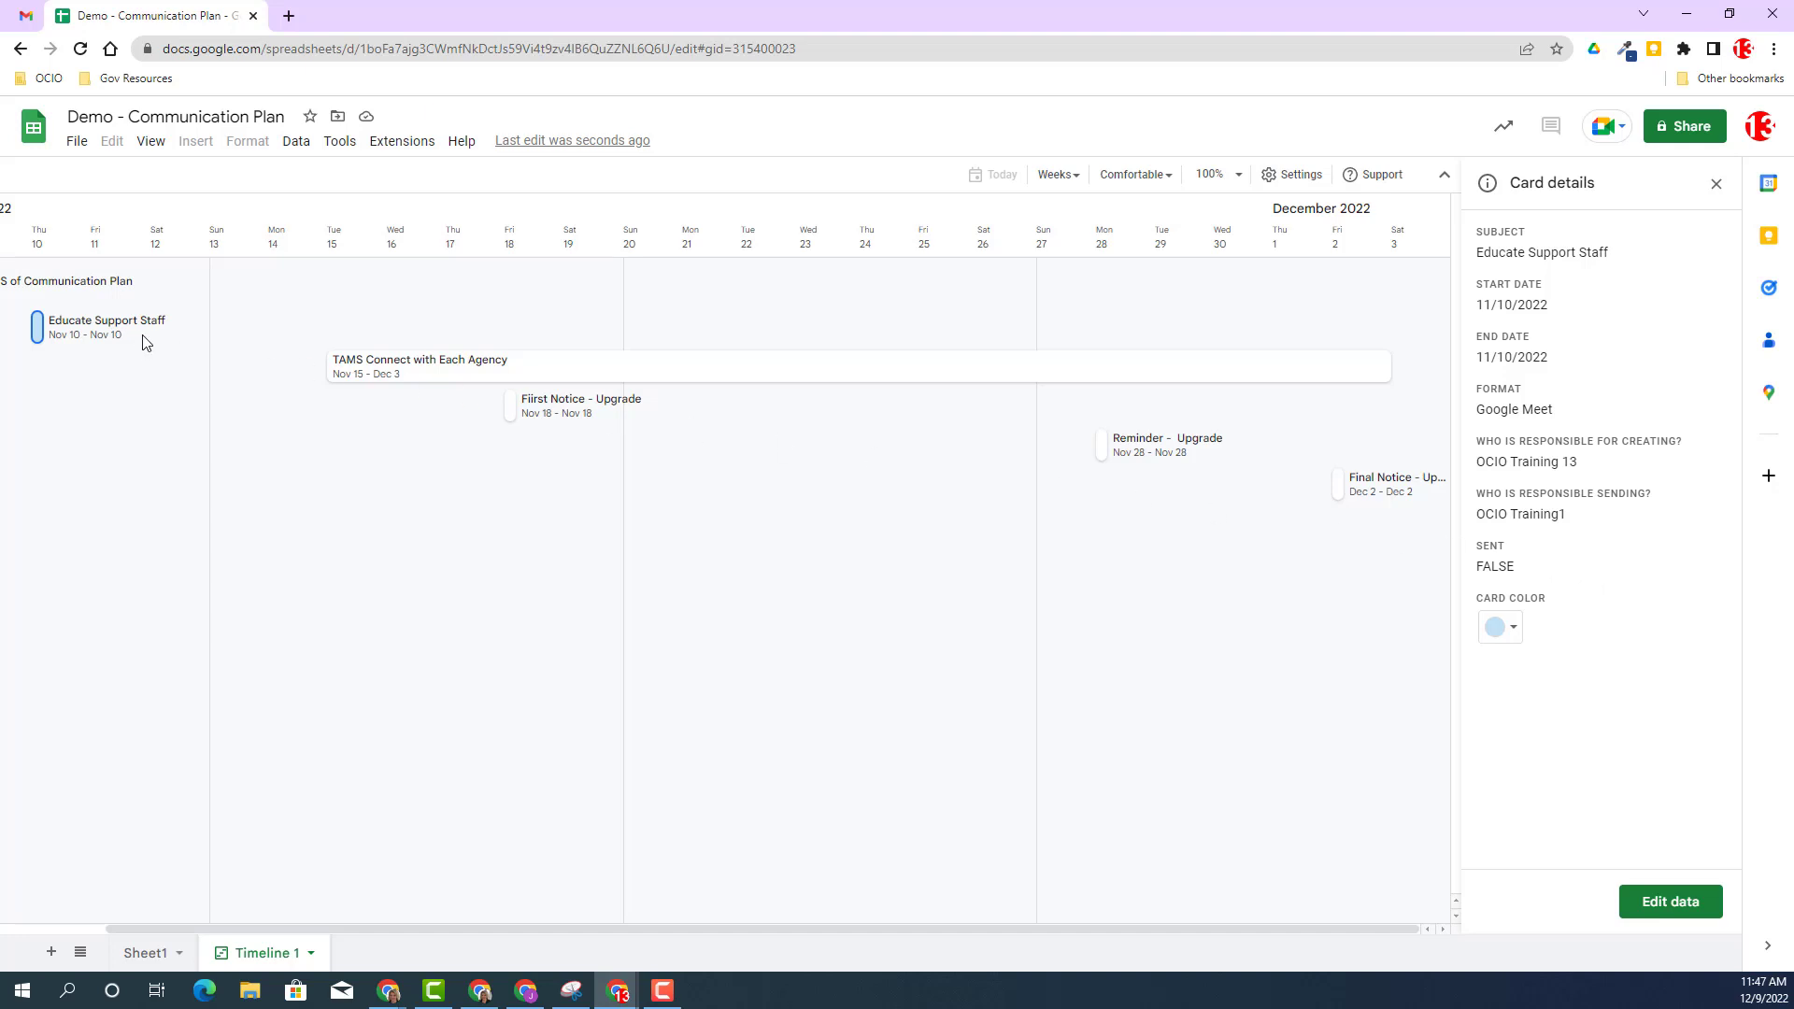
Look at the plan table on Sheet1, then return to the Timeline 1 view.
left_click(148, 953)
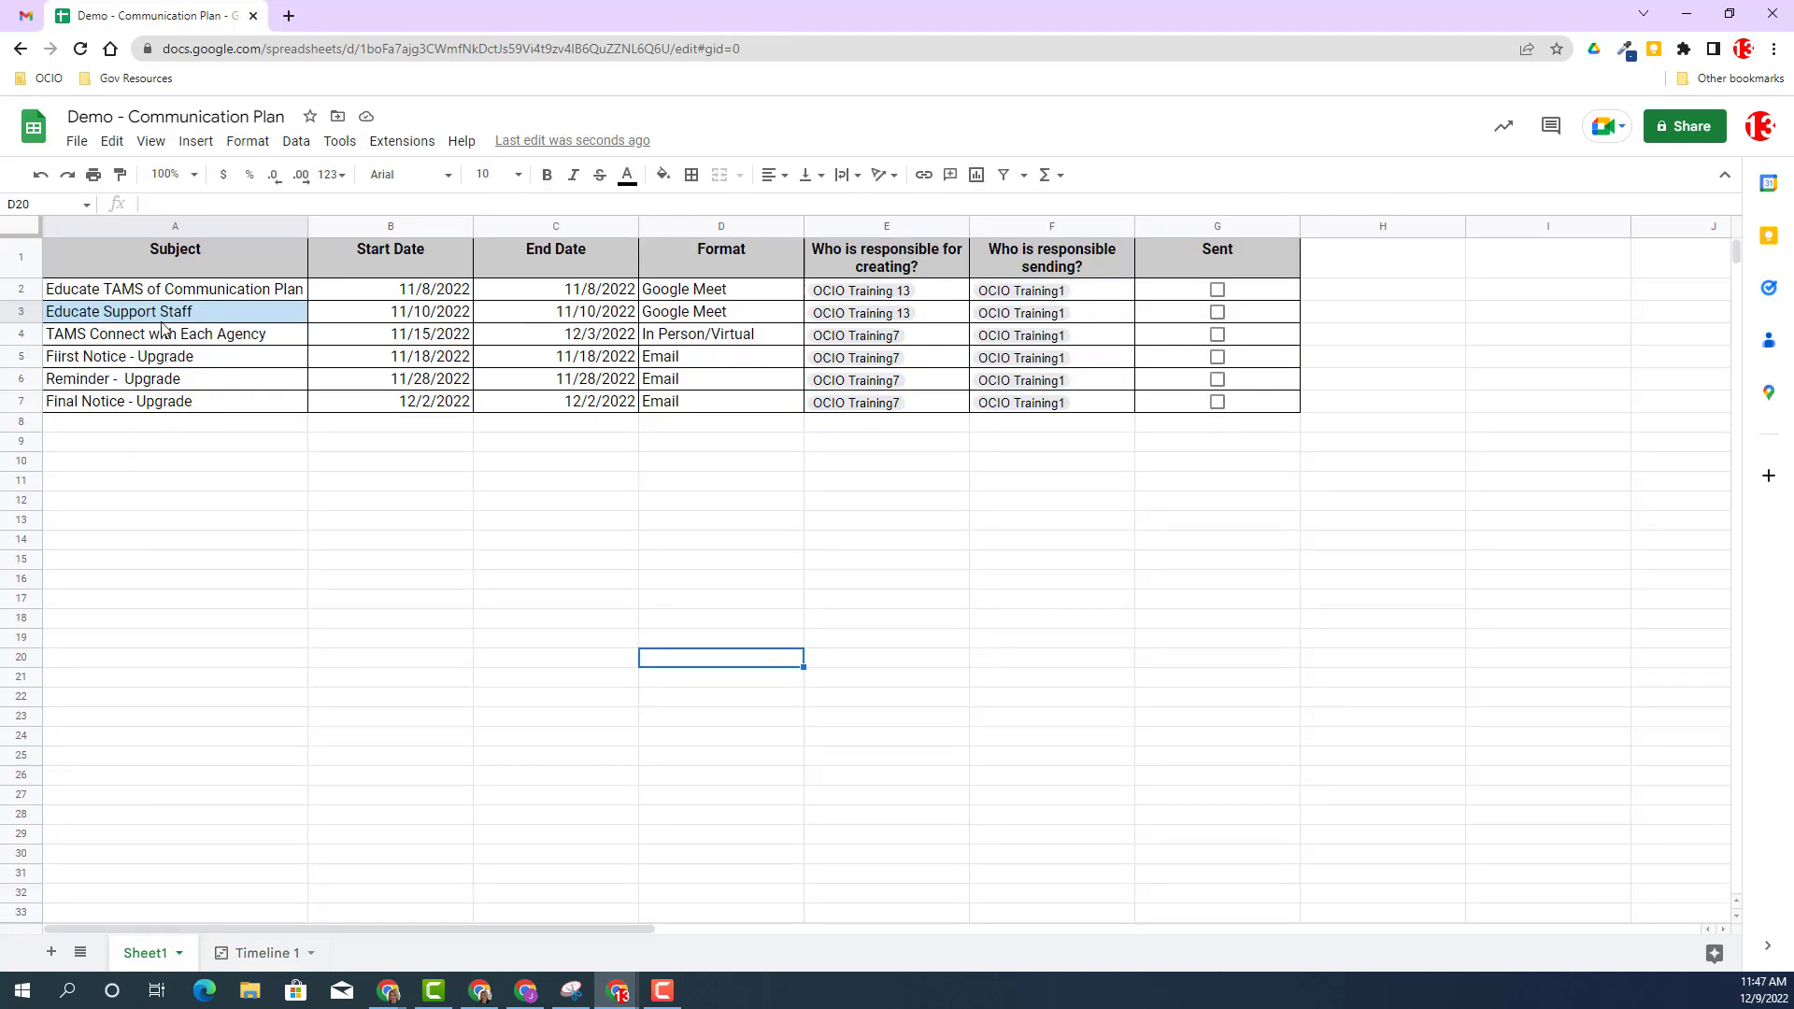
left_click(255, 953)
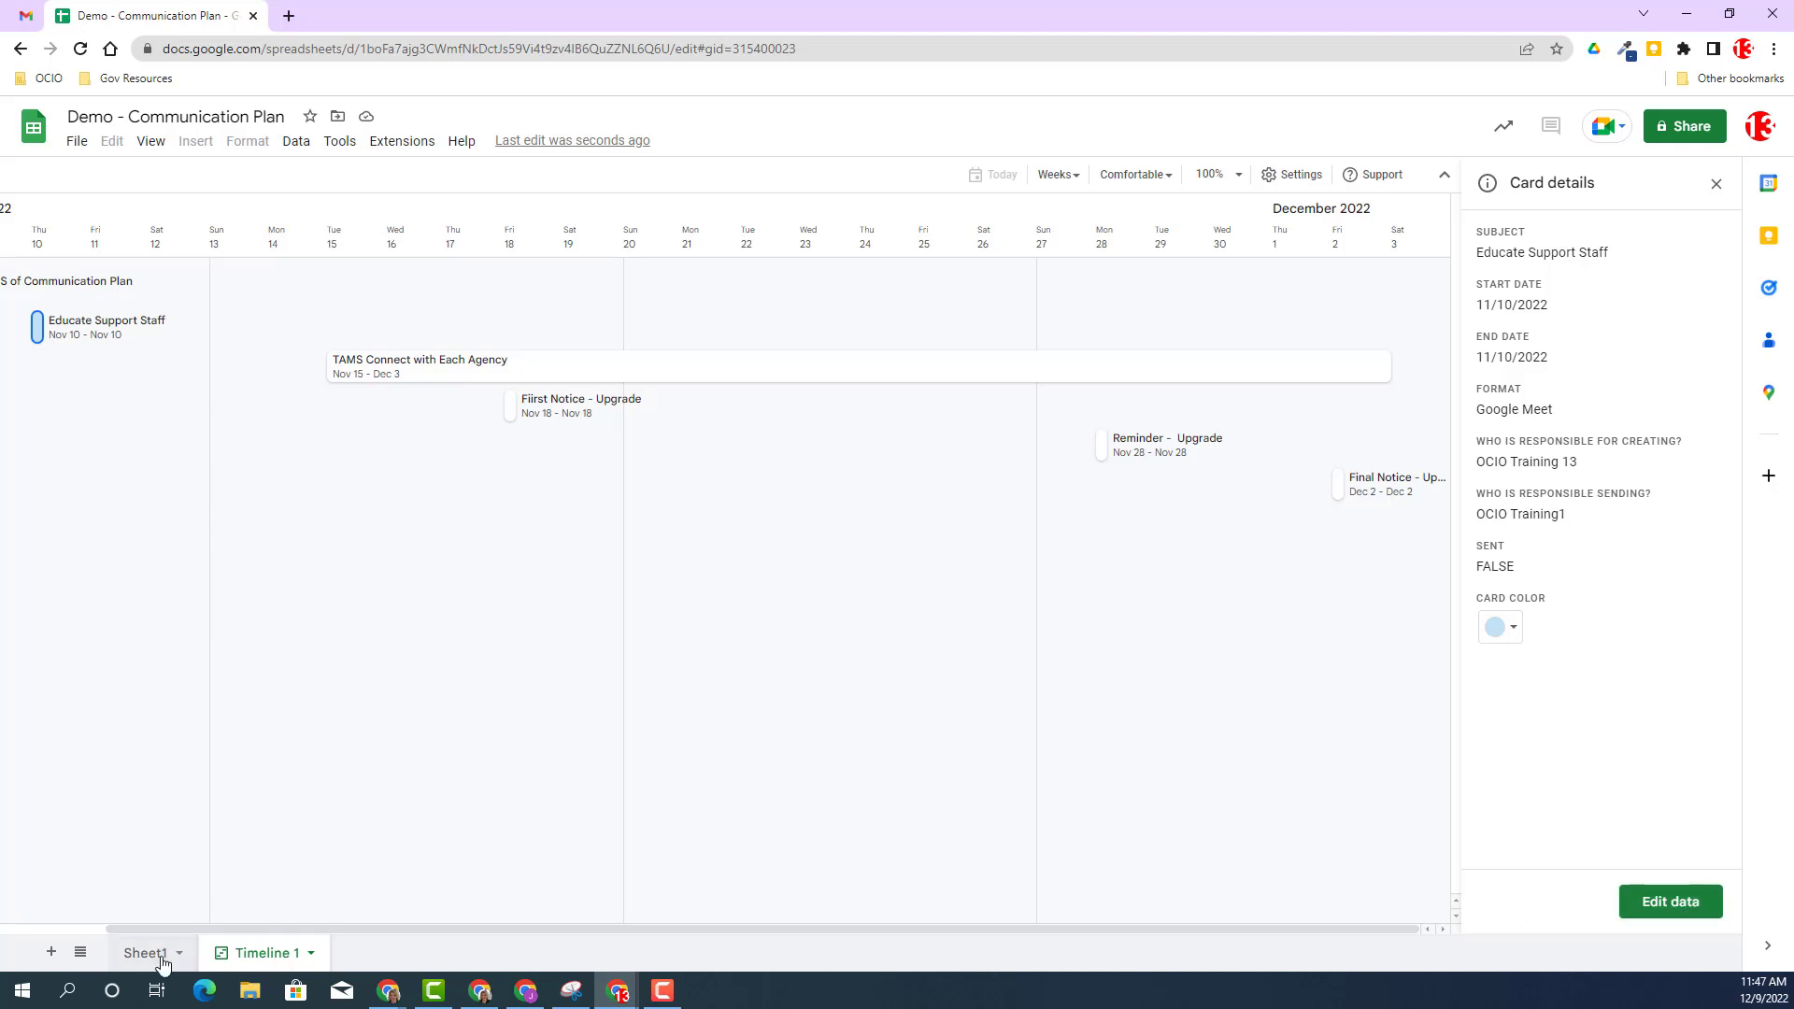
Change the Educate Support Staff end date in C3 to 11/12/2022 and return to Timeline 1.
left_click(1671, 903)
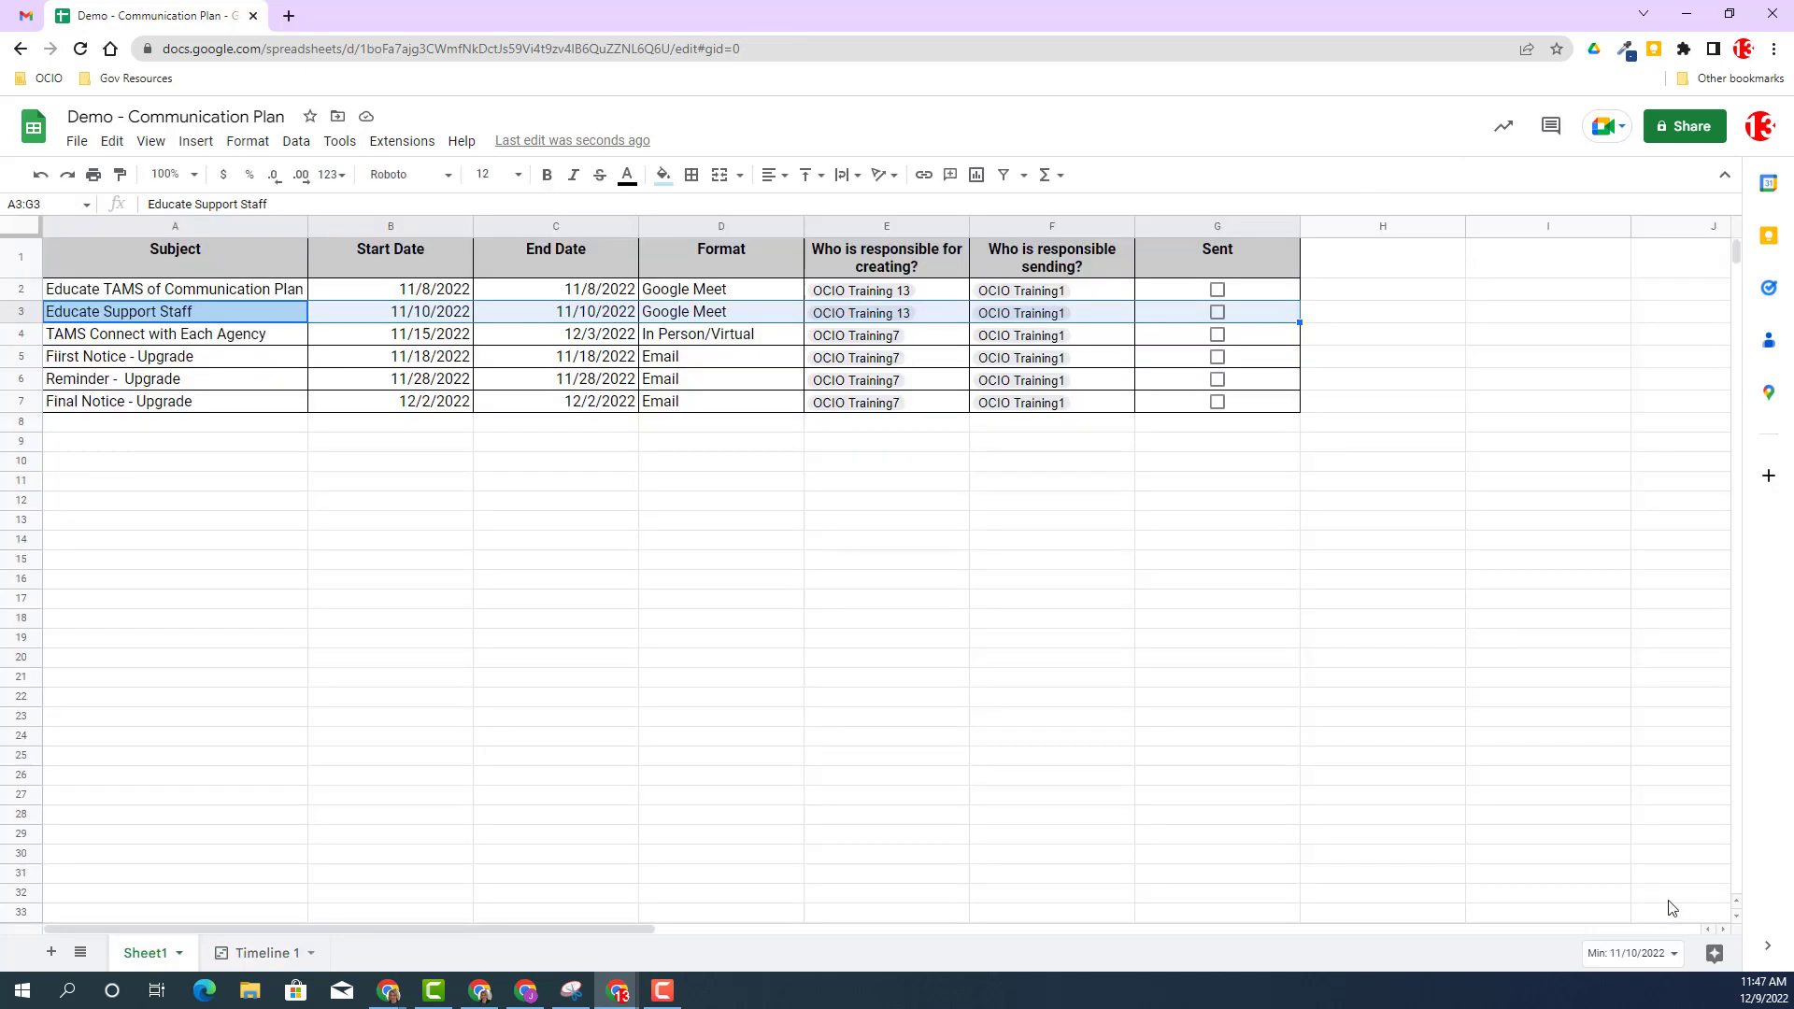
double_click(579, 316)
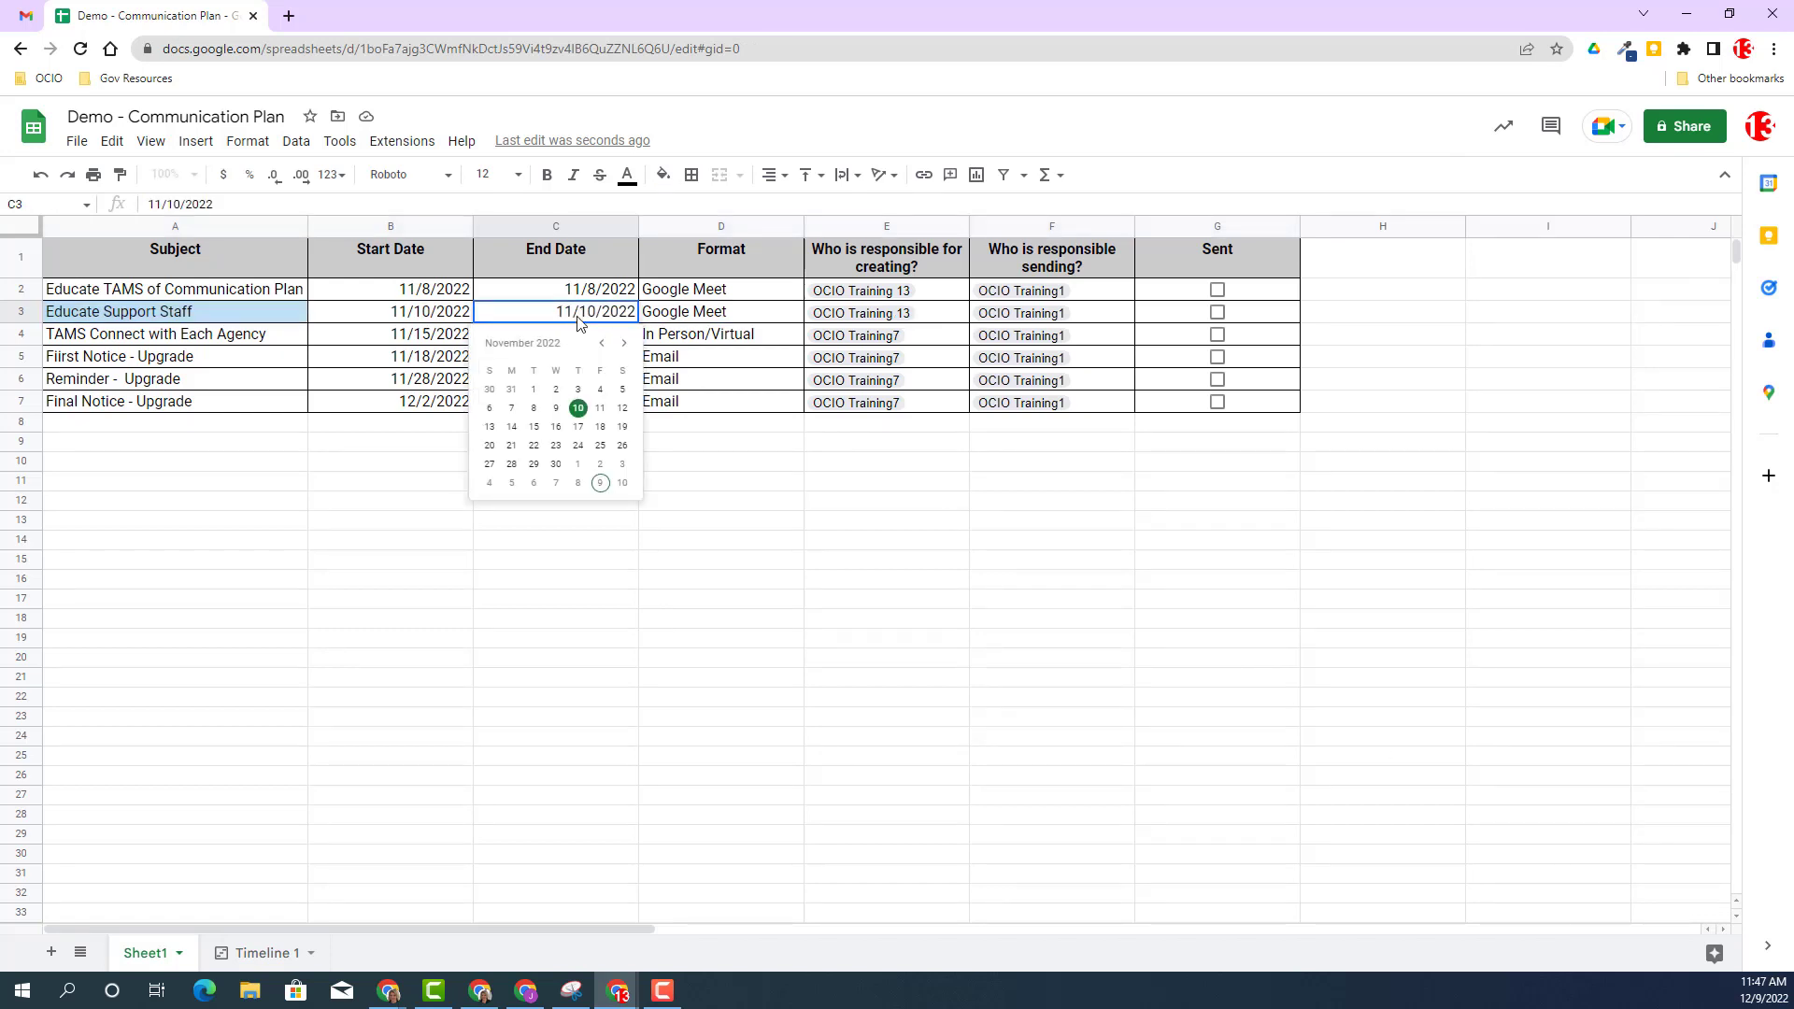
left_click(622, 409)
left_click(873, 561)
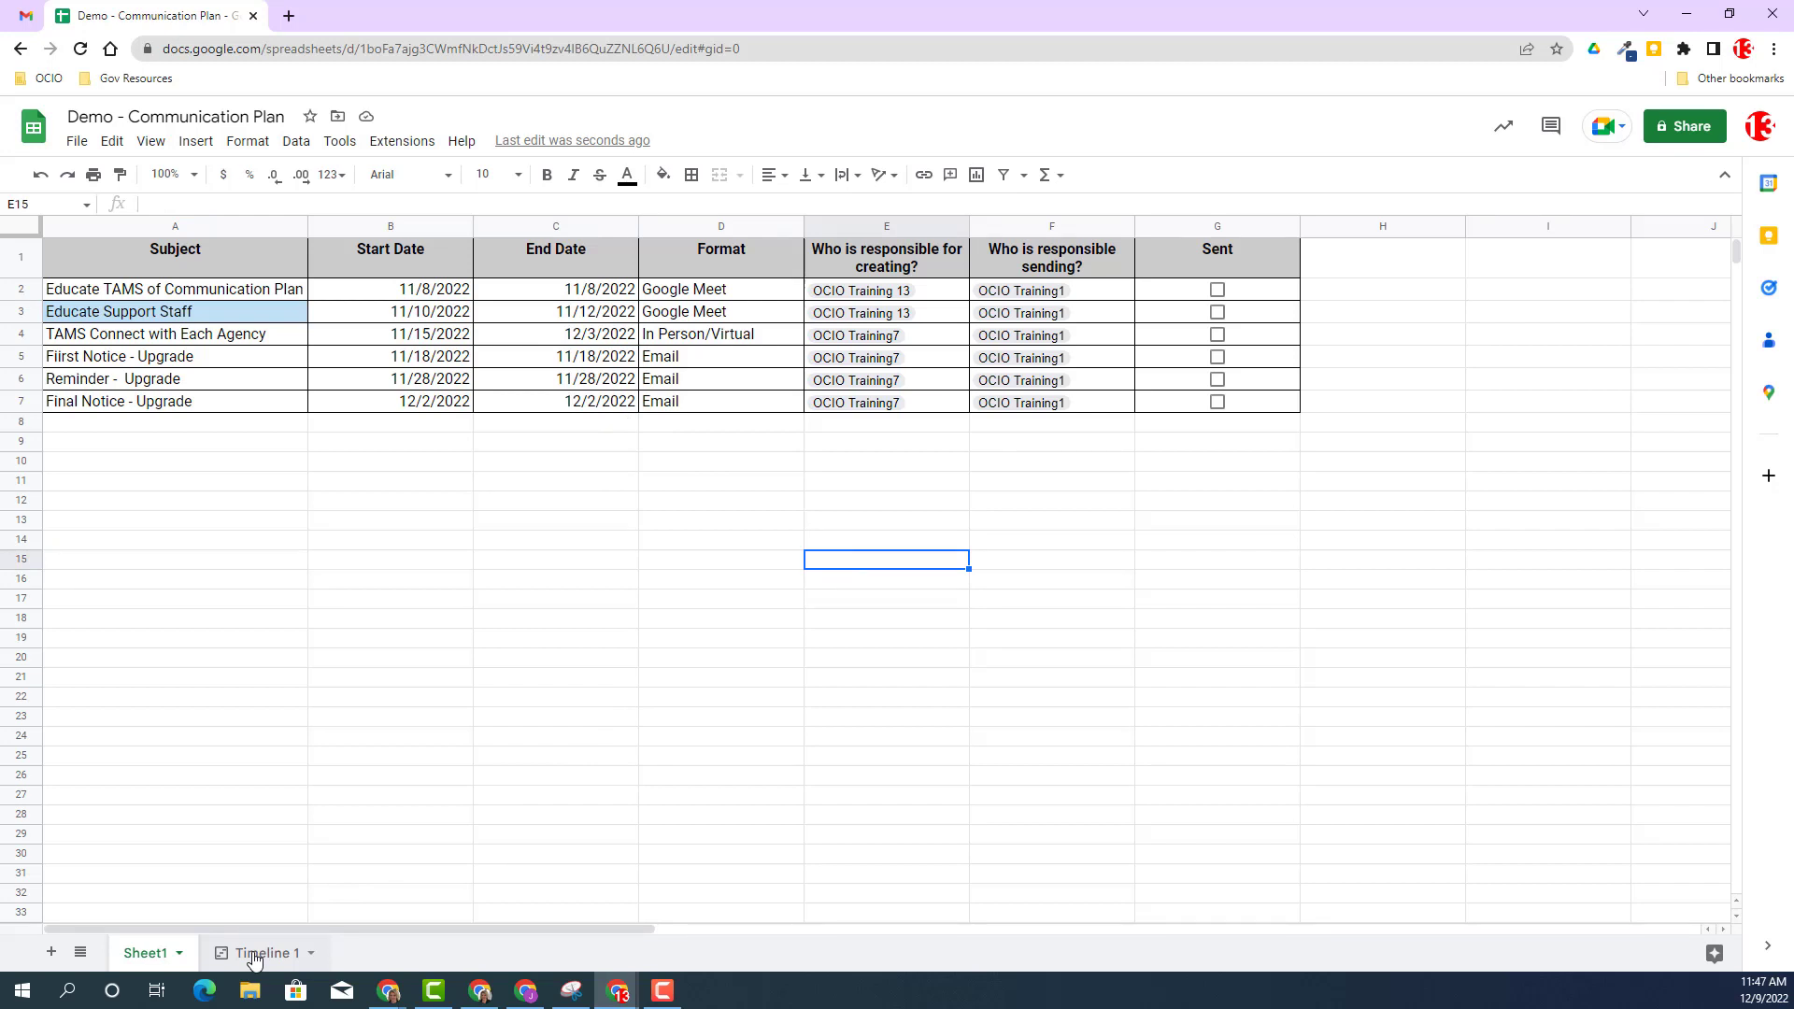
left_click(254, 957)
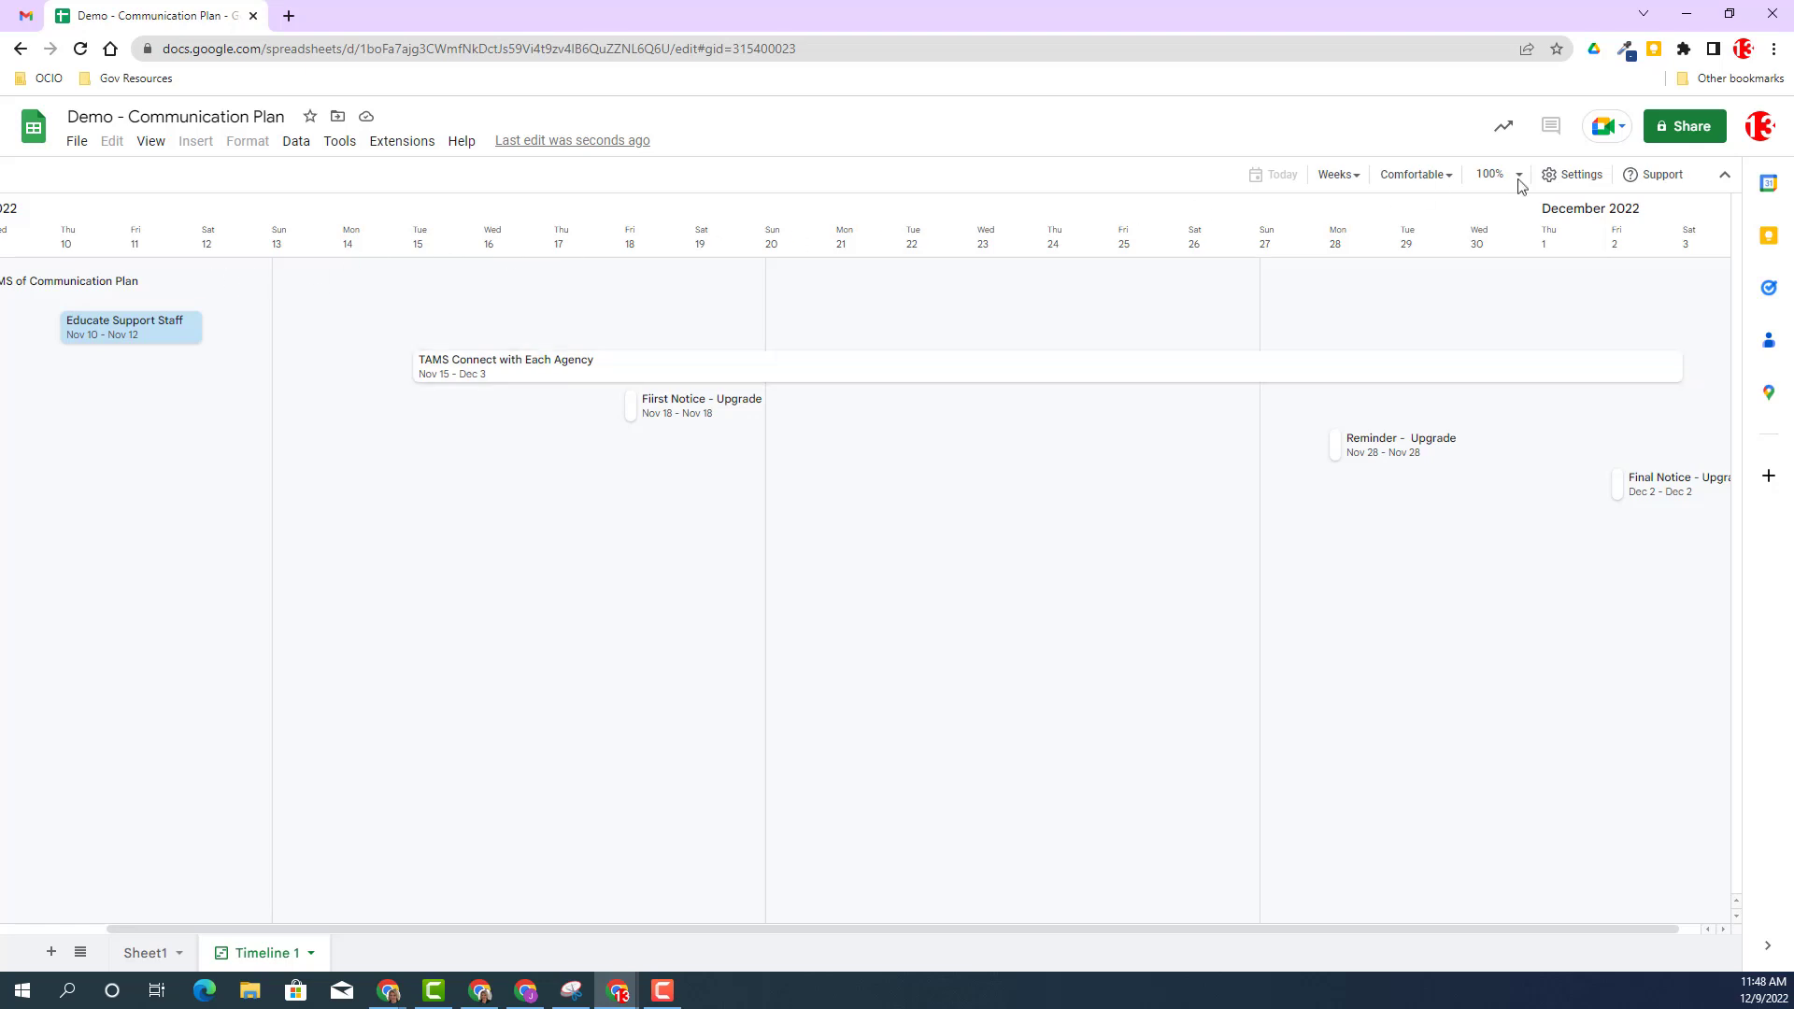
In timeline settings, set the card detail column to Format.
left_click(1570, 181)
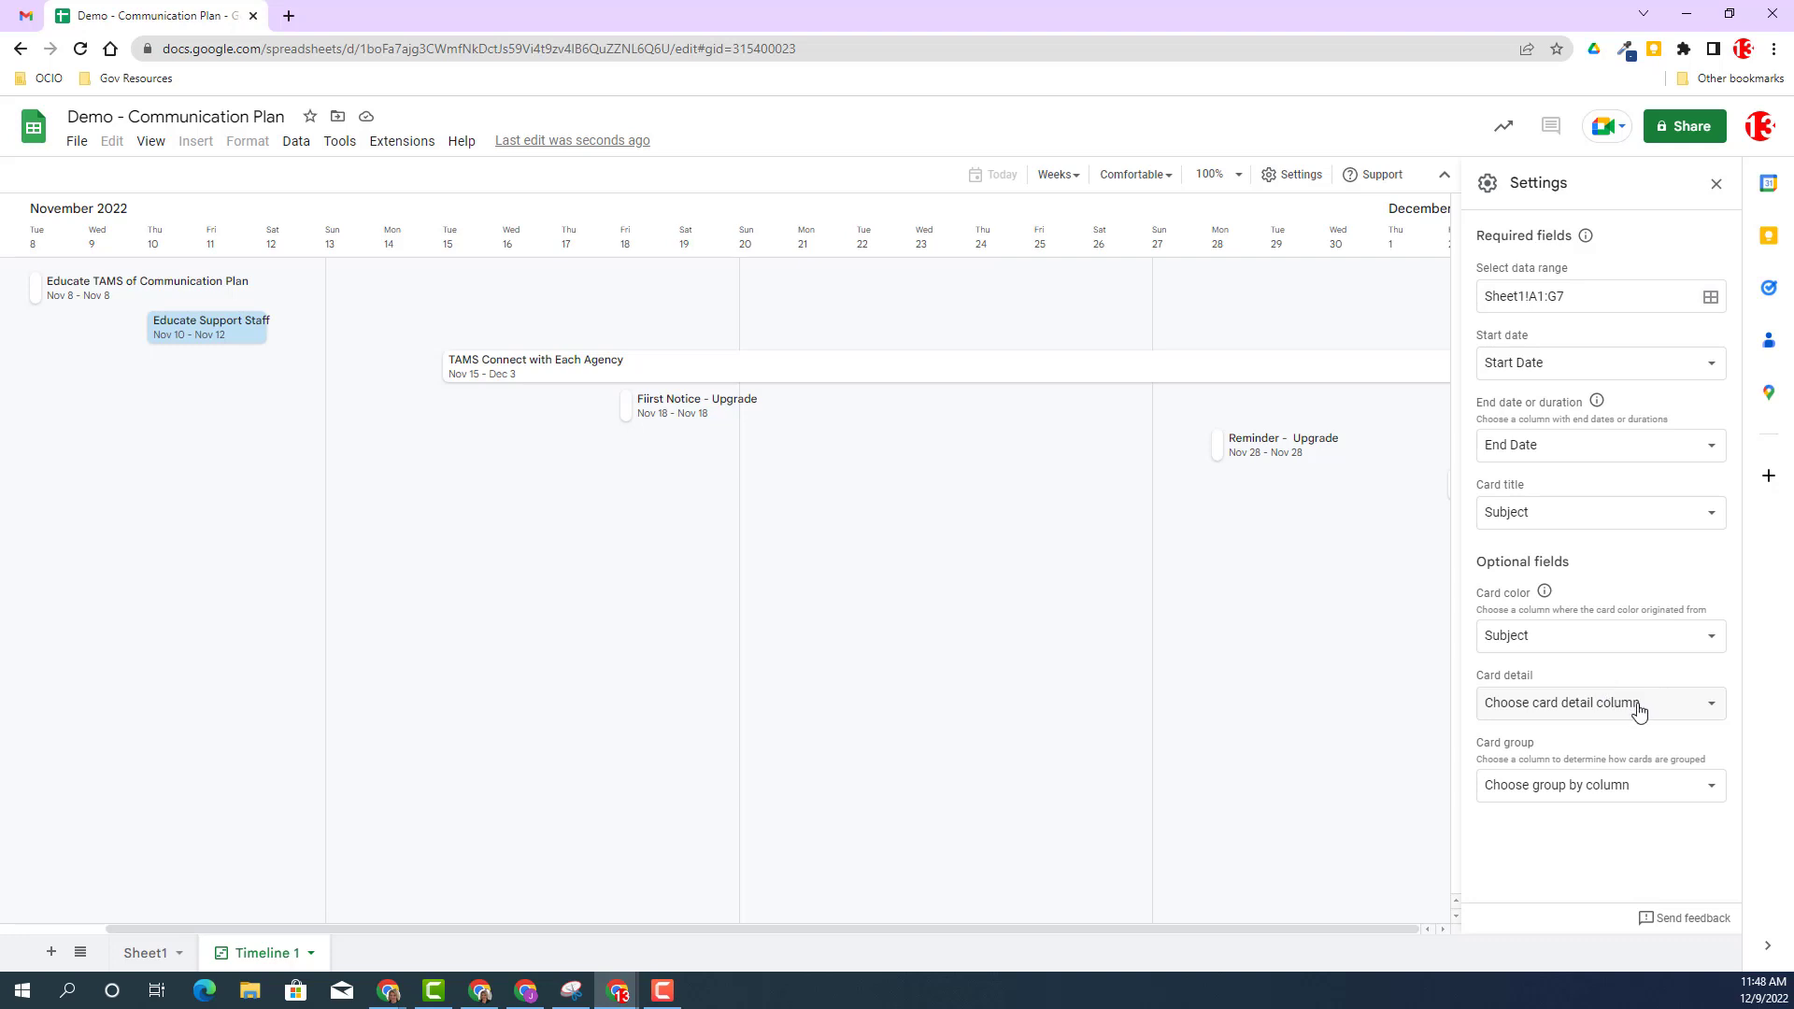
left_click(1640, 714)
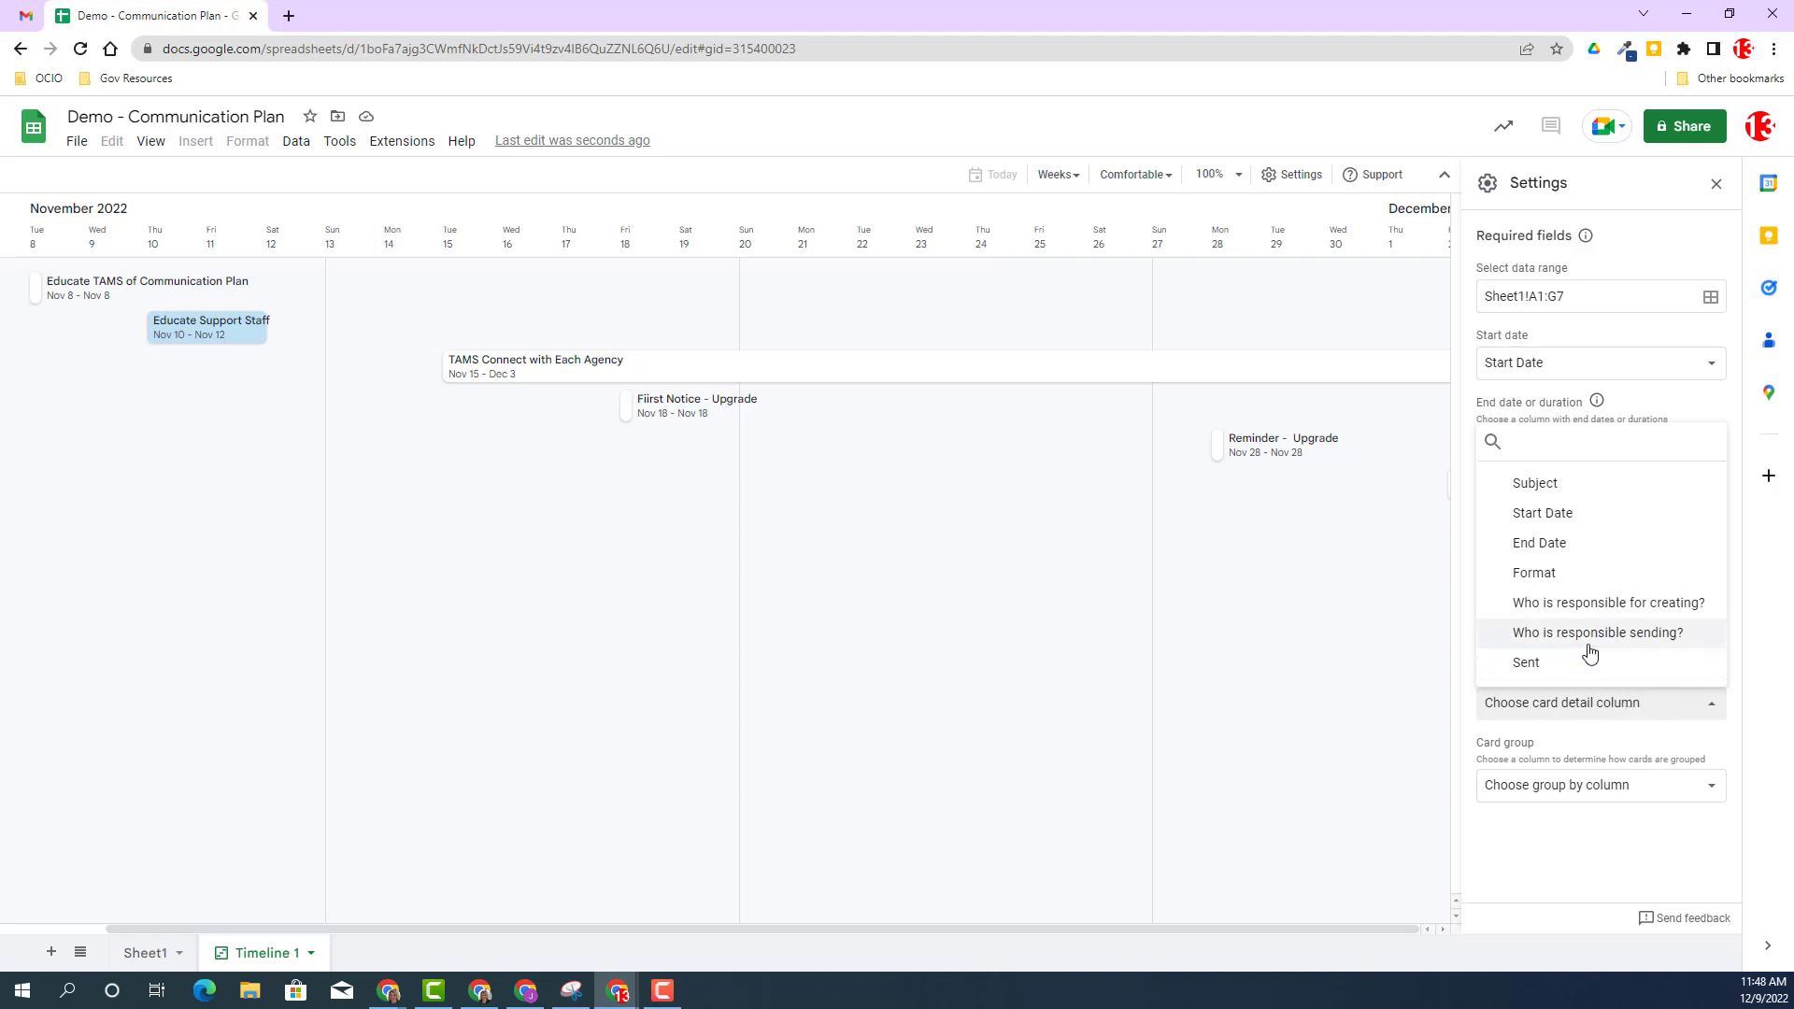
key("Up")
key("Down")
key("Up")
key("Up")
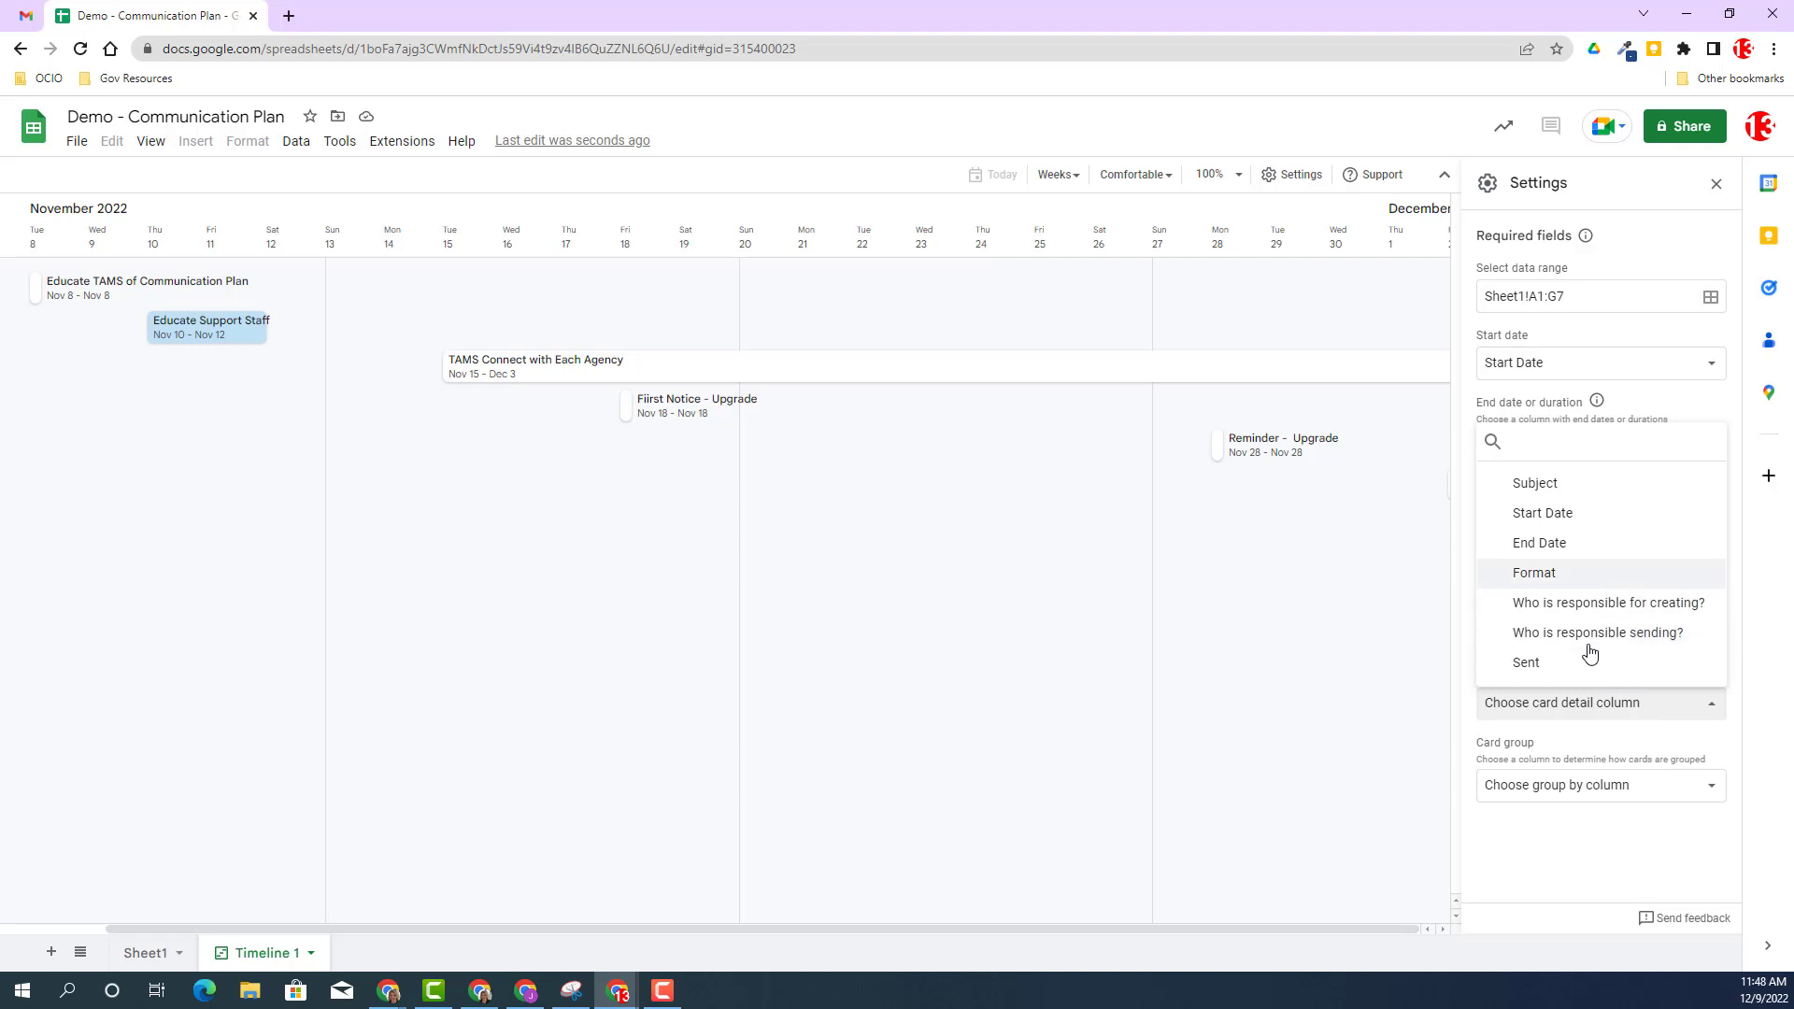
left_click(1557, 579)
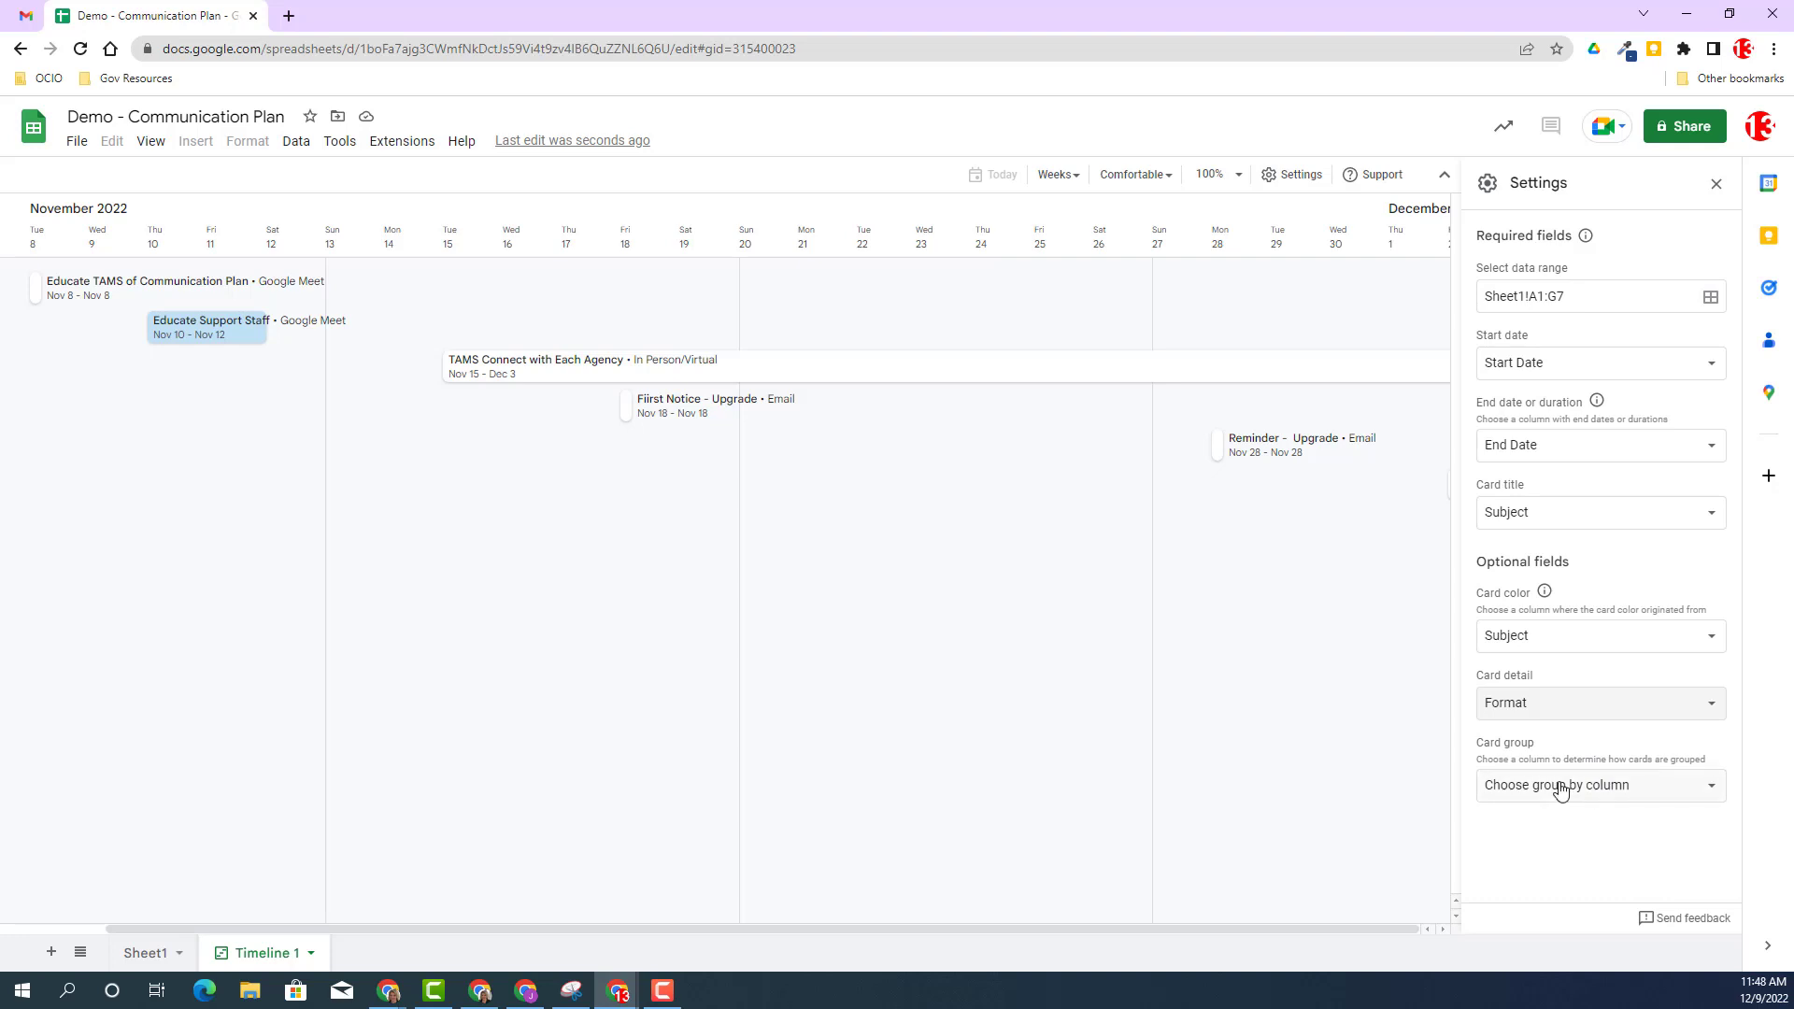
Group cards by 'Who is responsible for creating?' after briefly trying 'Who is responsible sending?'.
left_click(1561, 791)
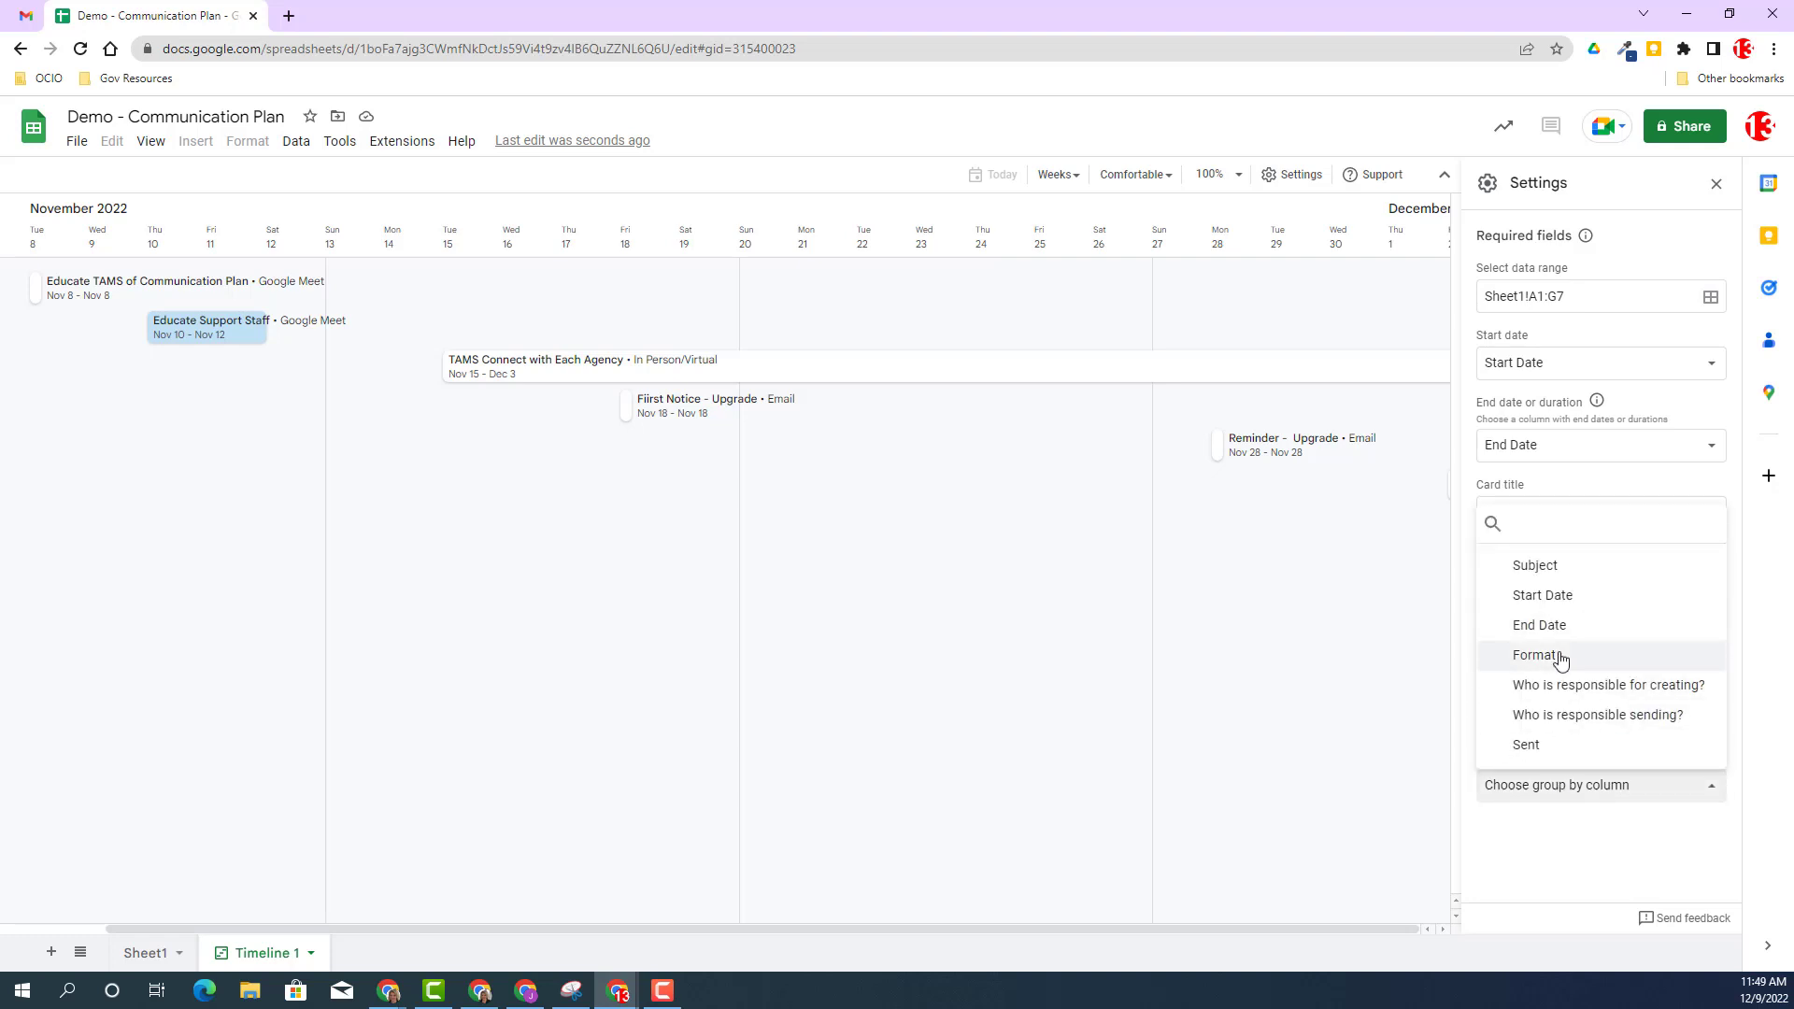
key("Down")
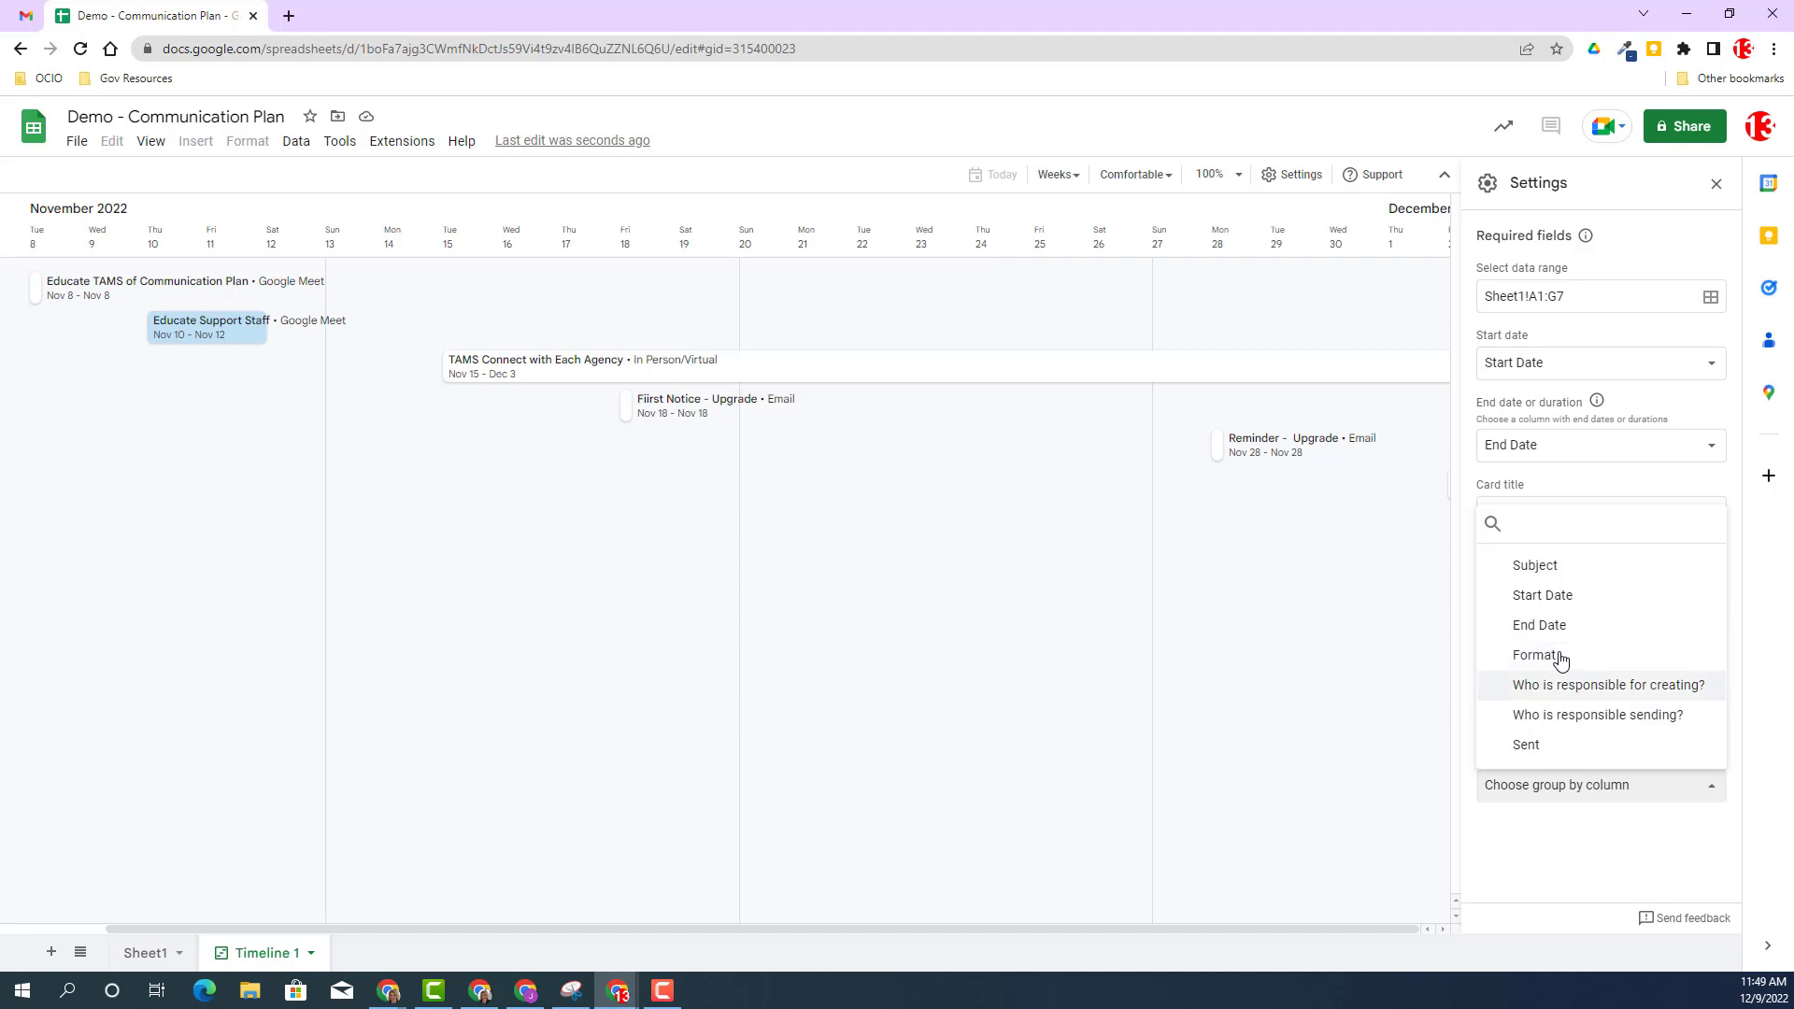
key("Down")
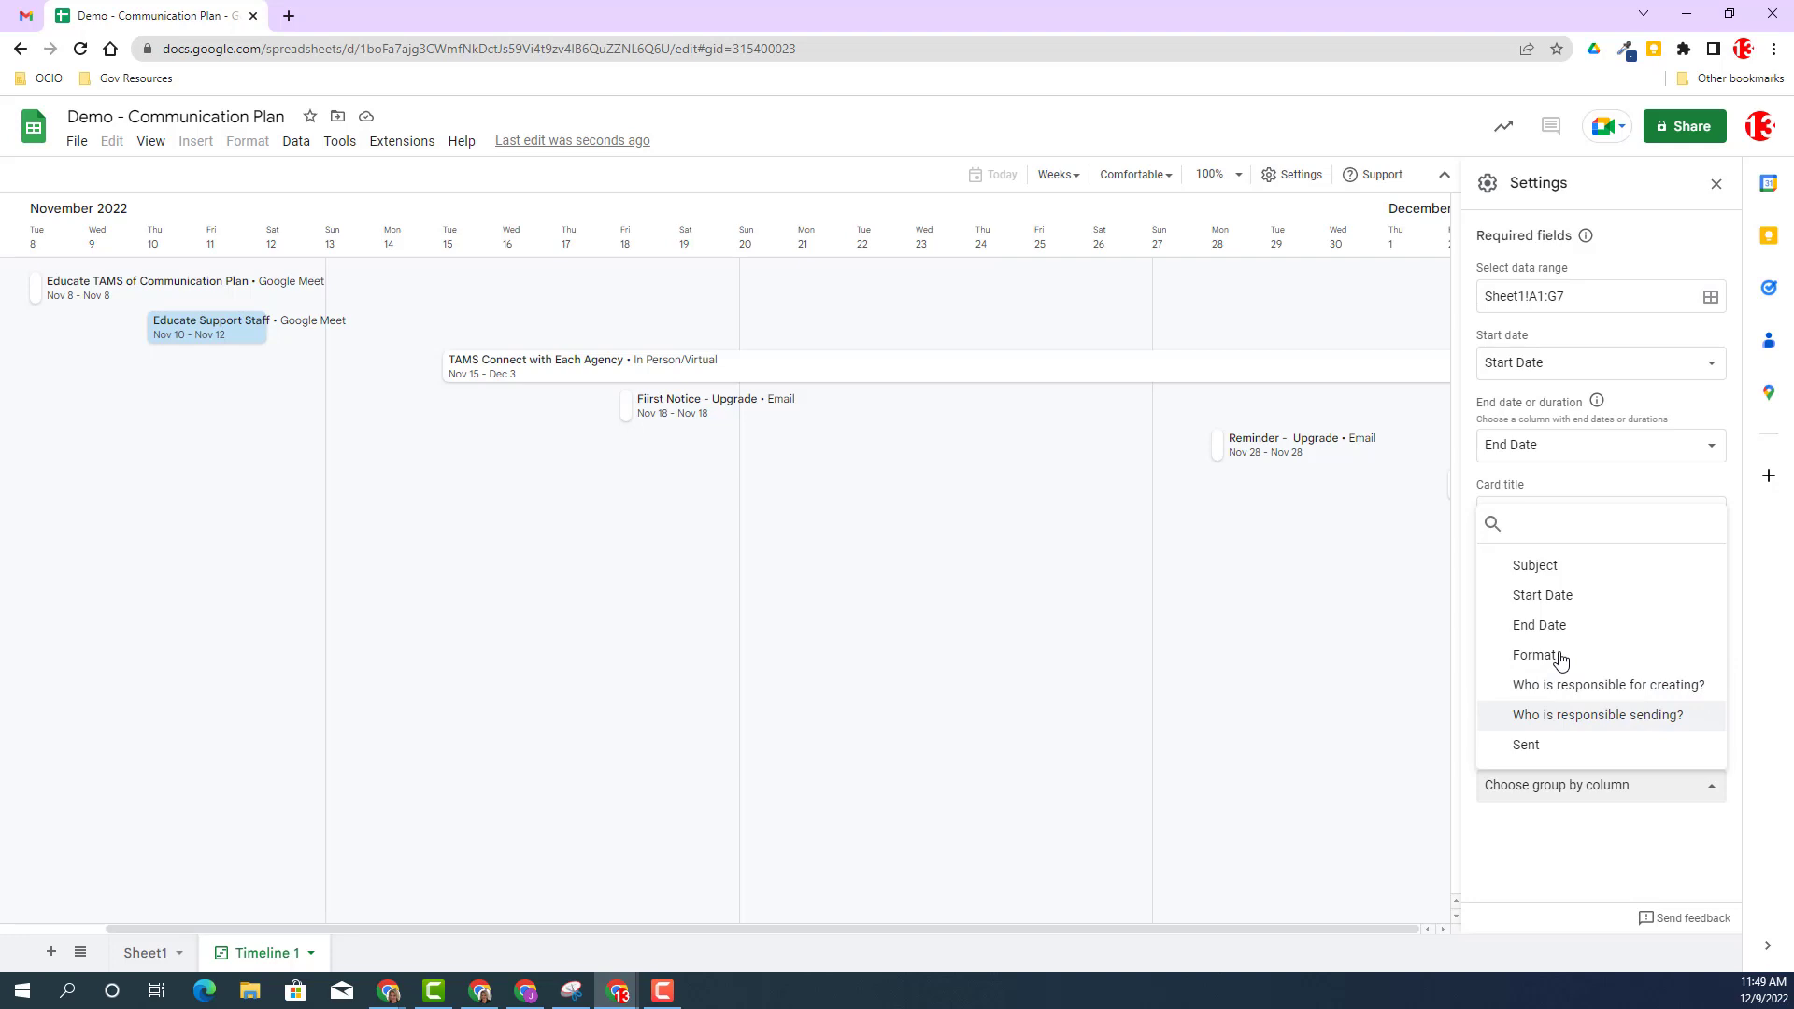
key("Up")
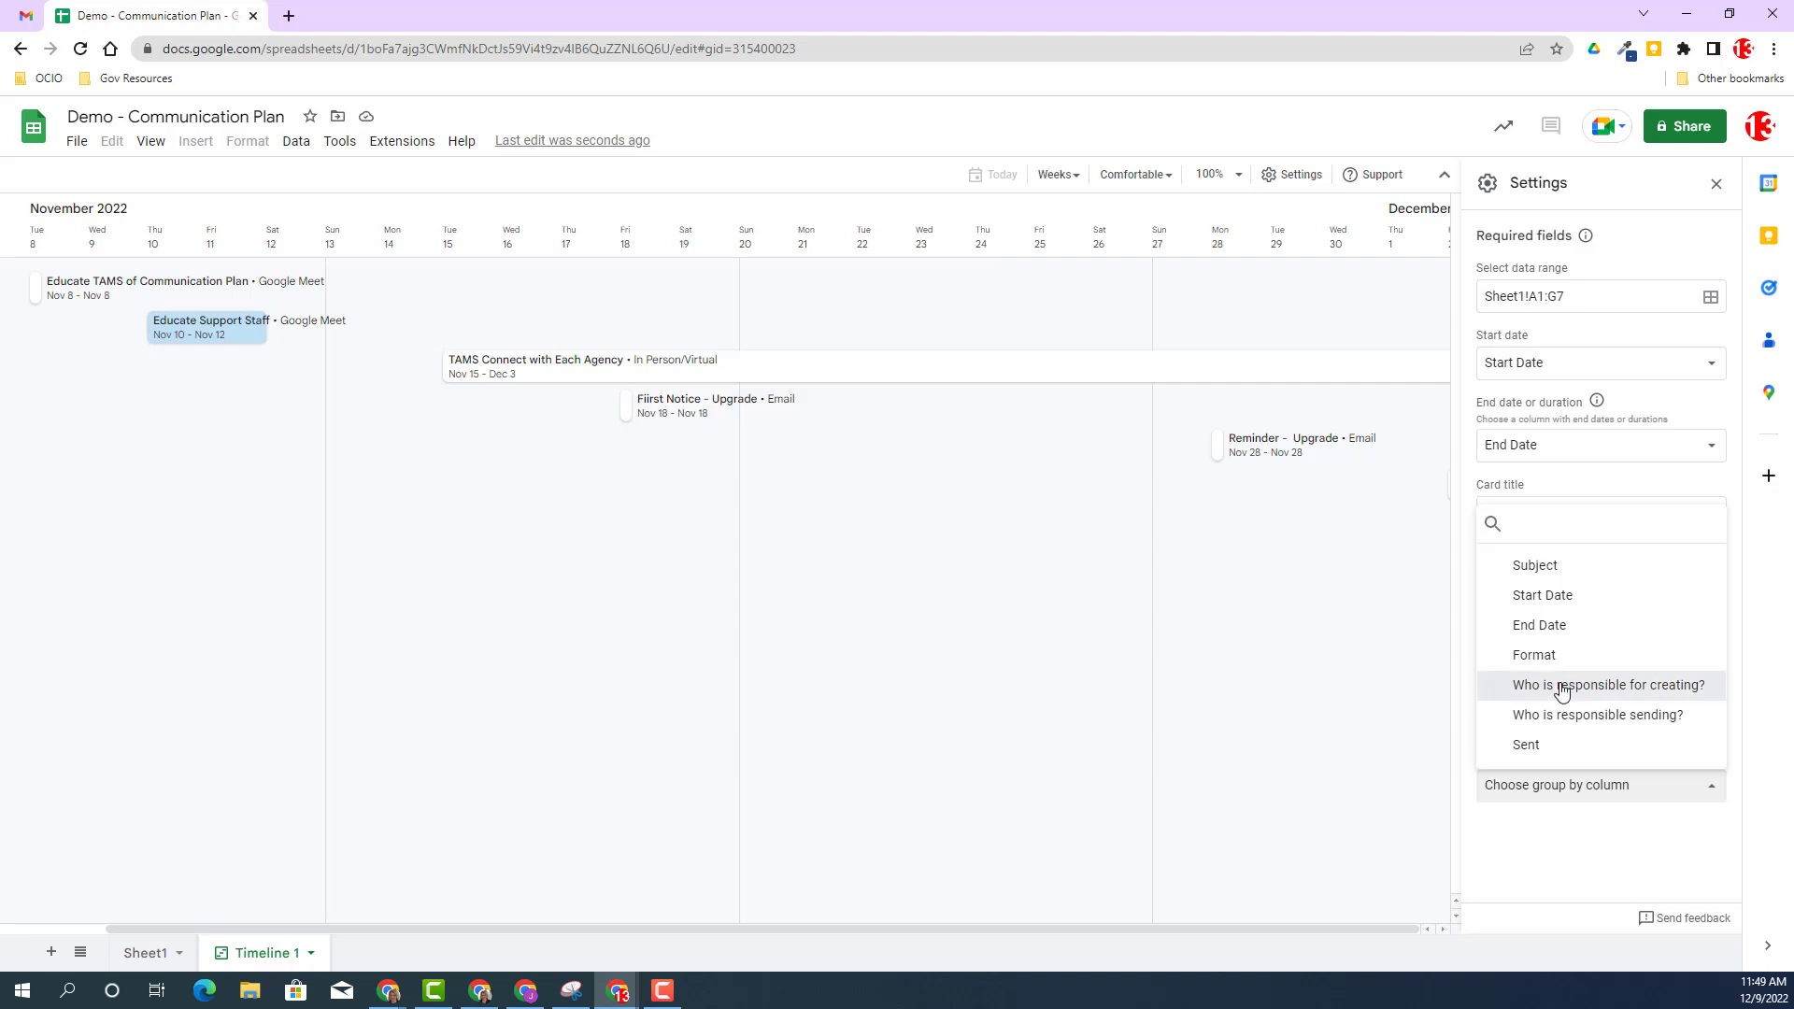
left_click(1562, 687)
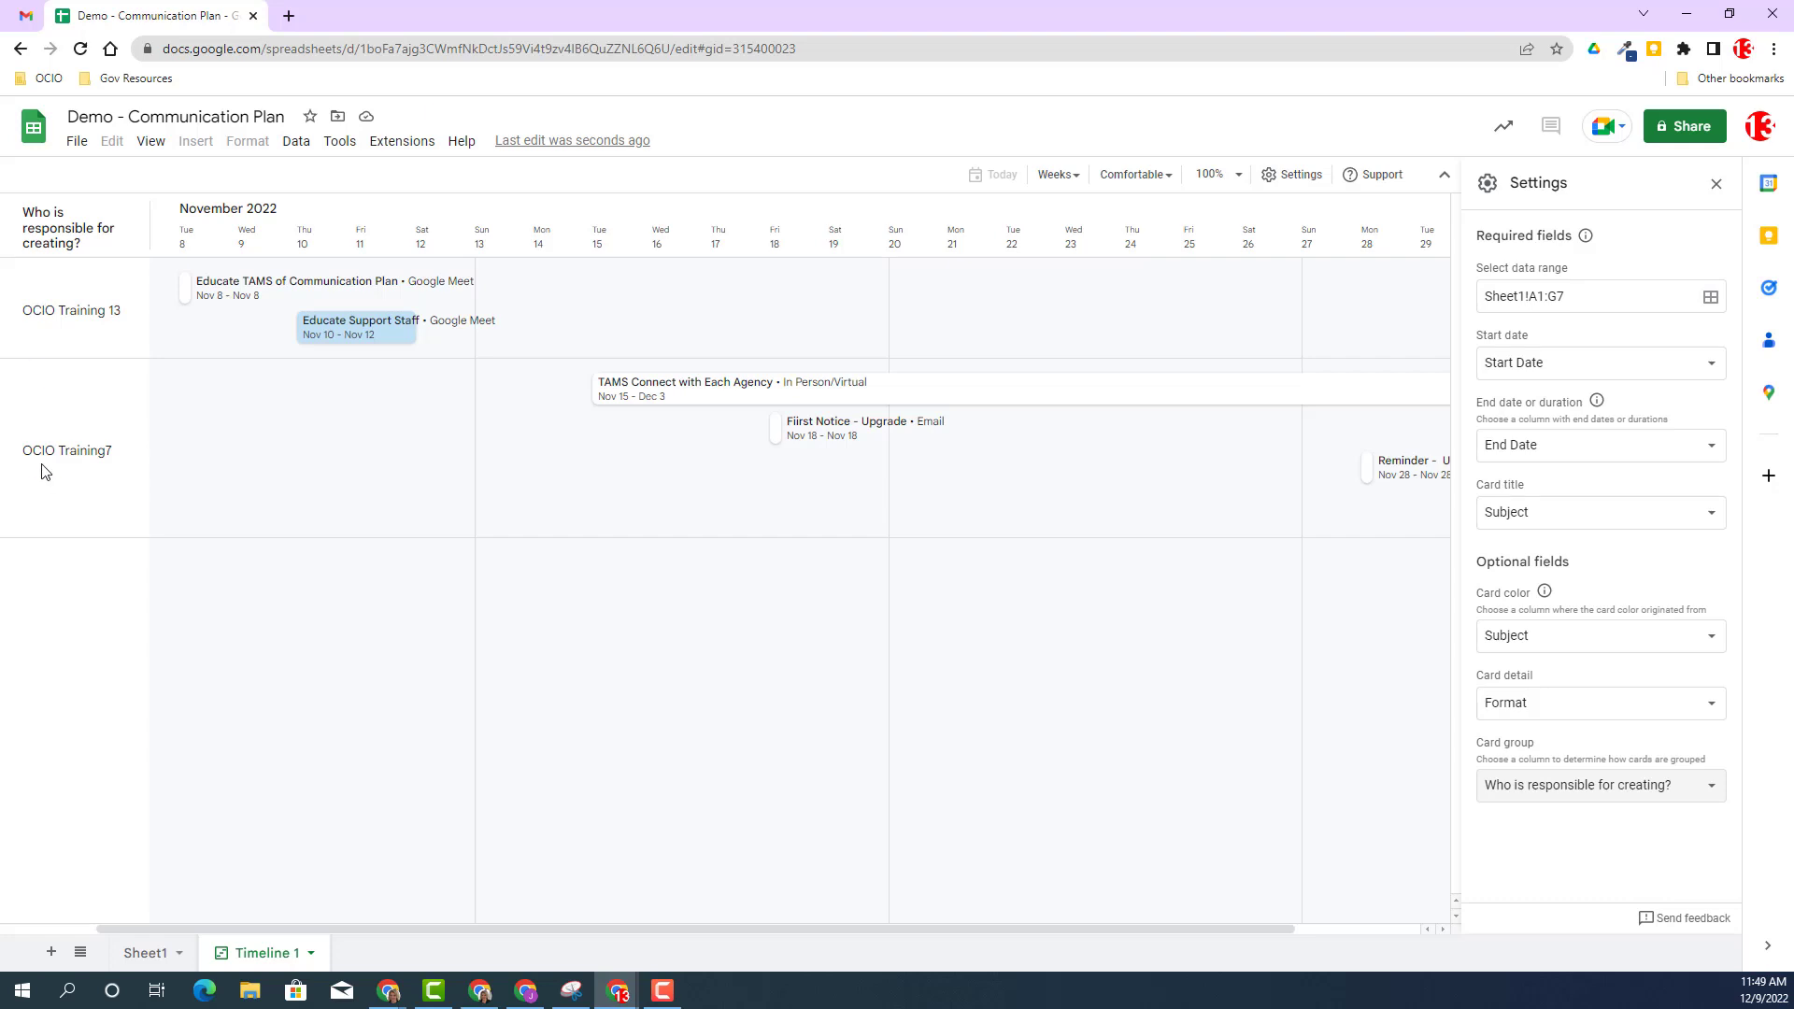
left_click(1578, 791)
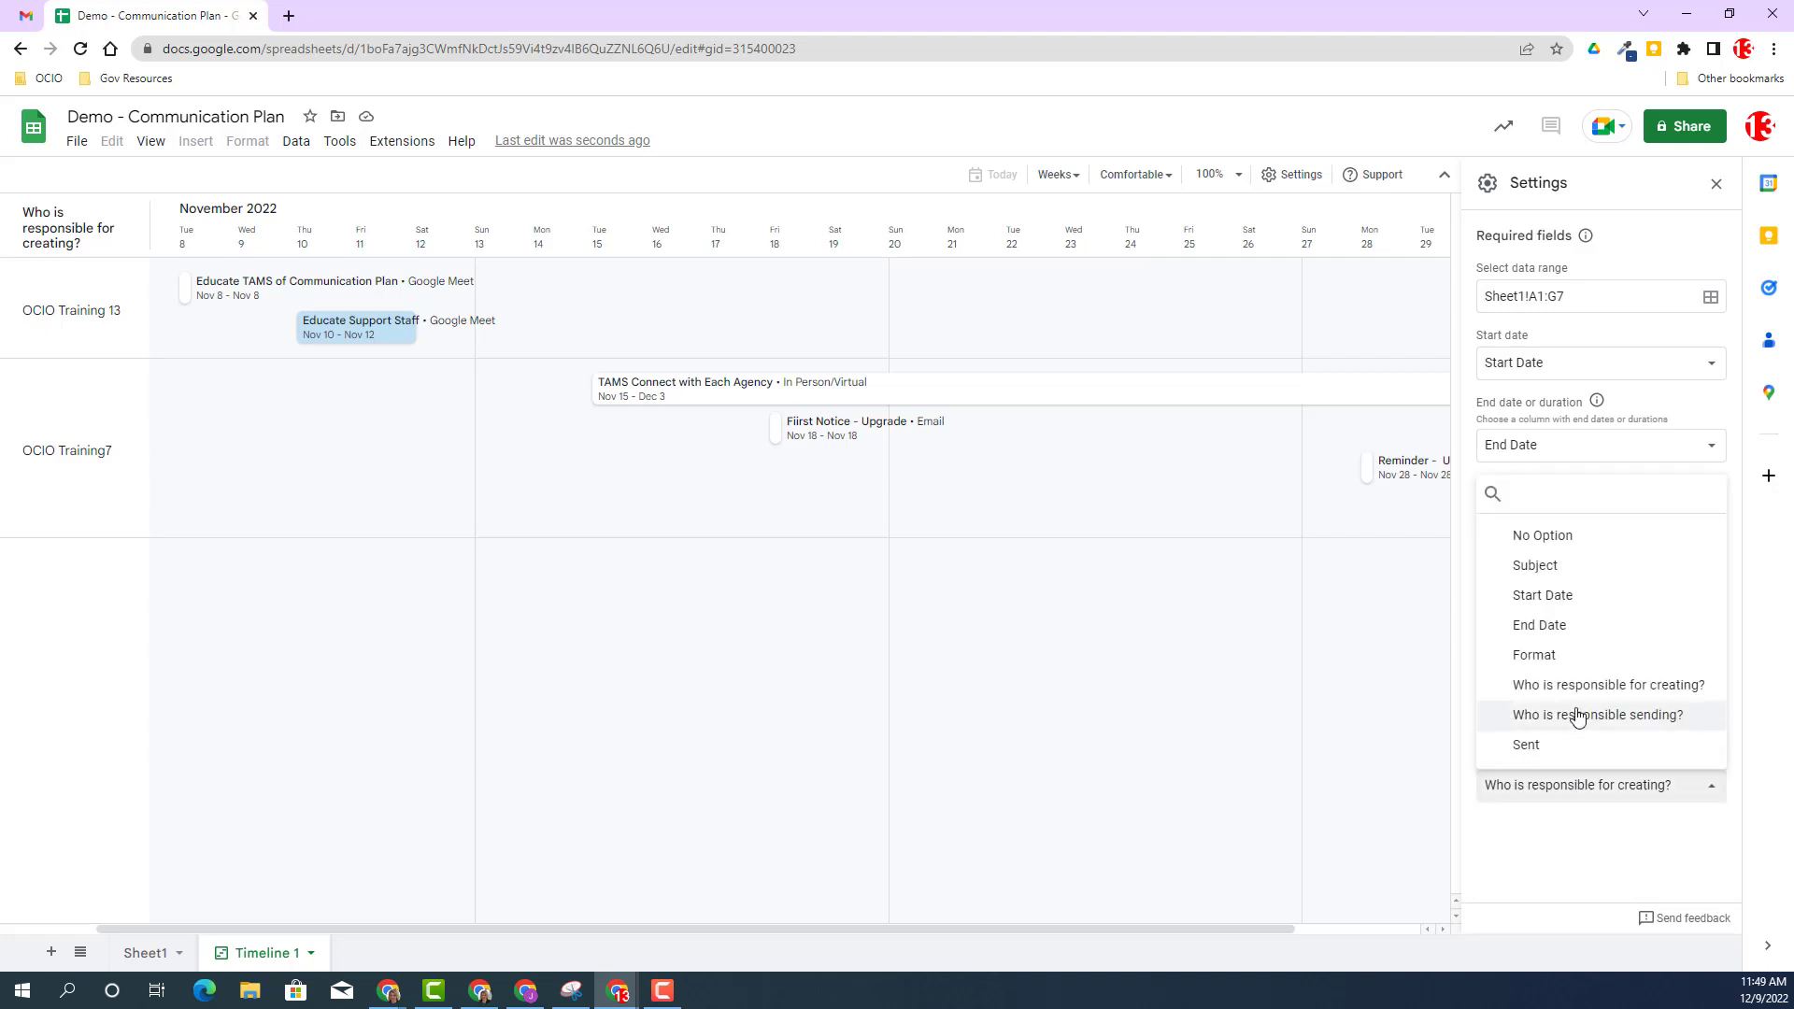
left_click(1577, 716)
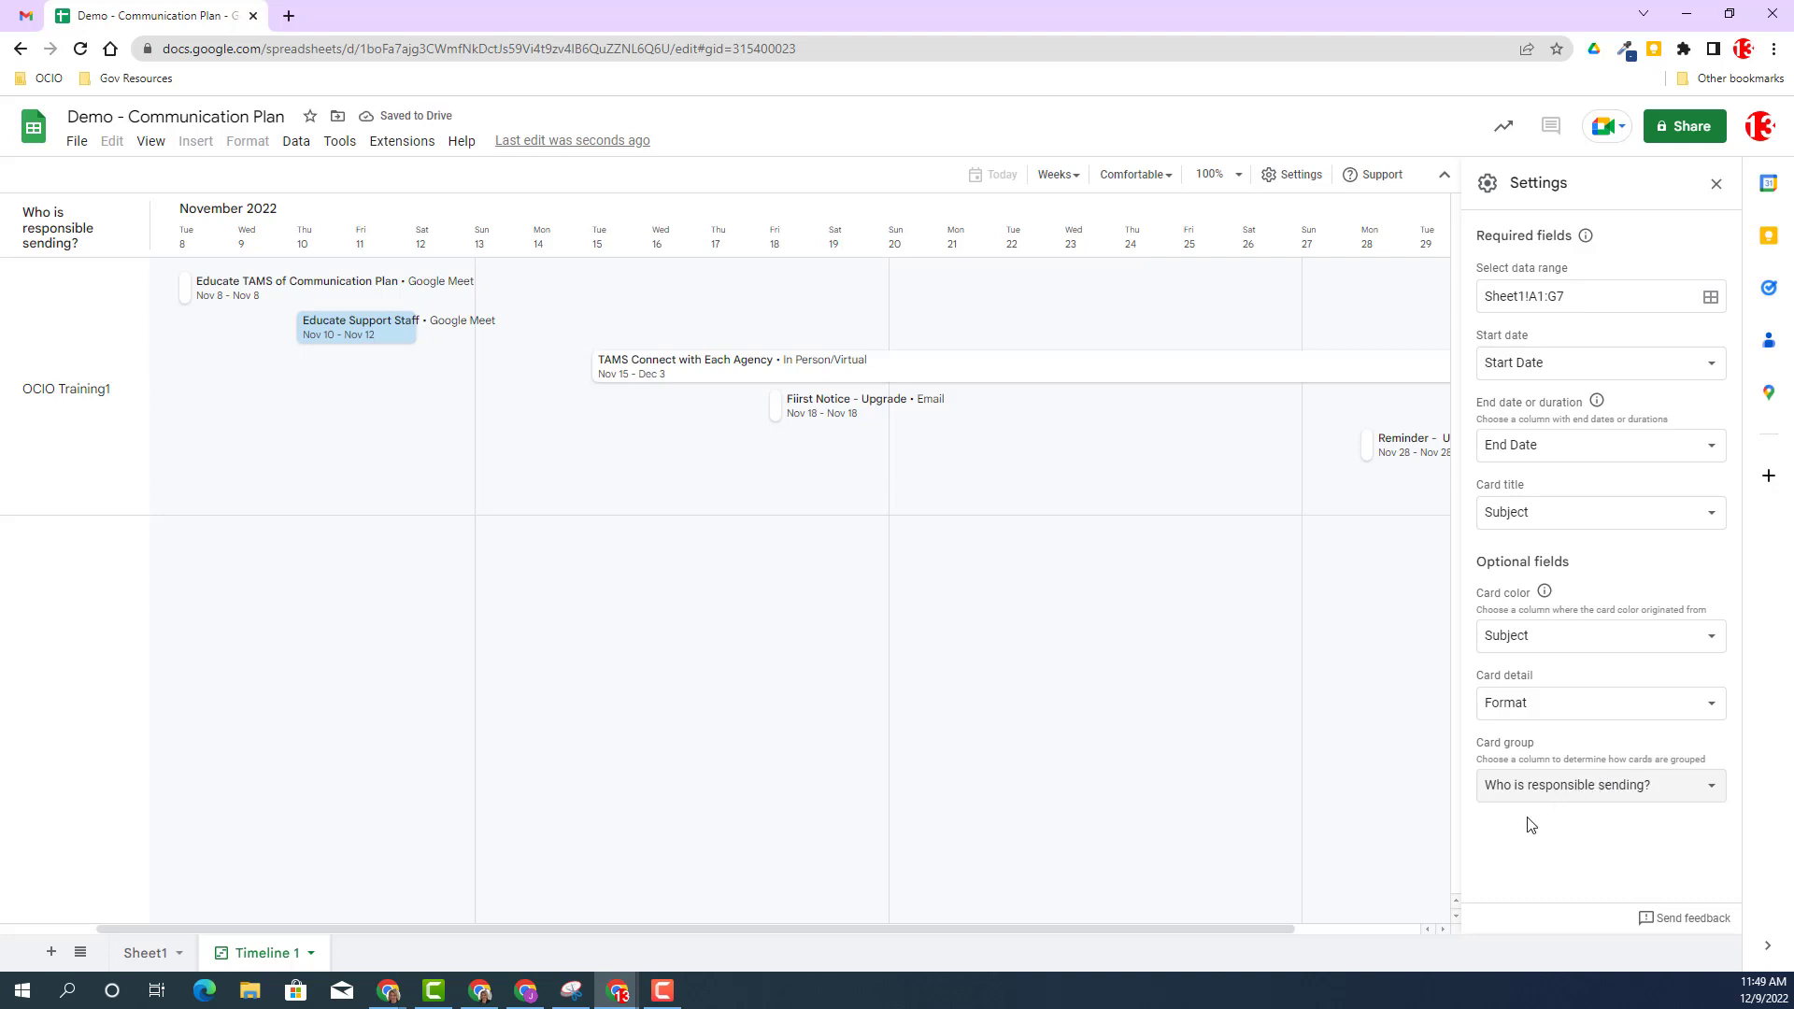
left_click(1575, 797)
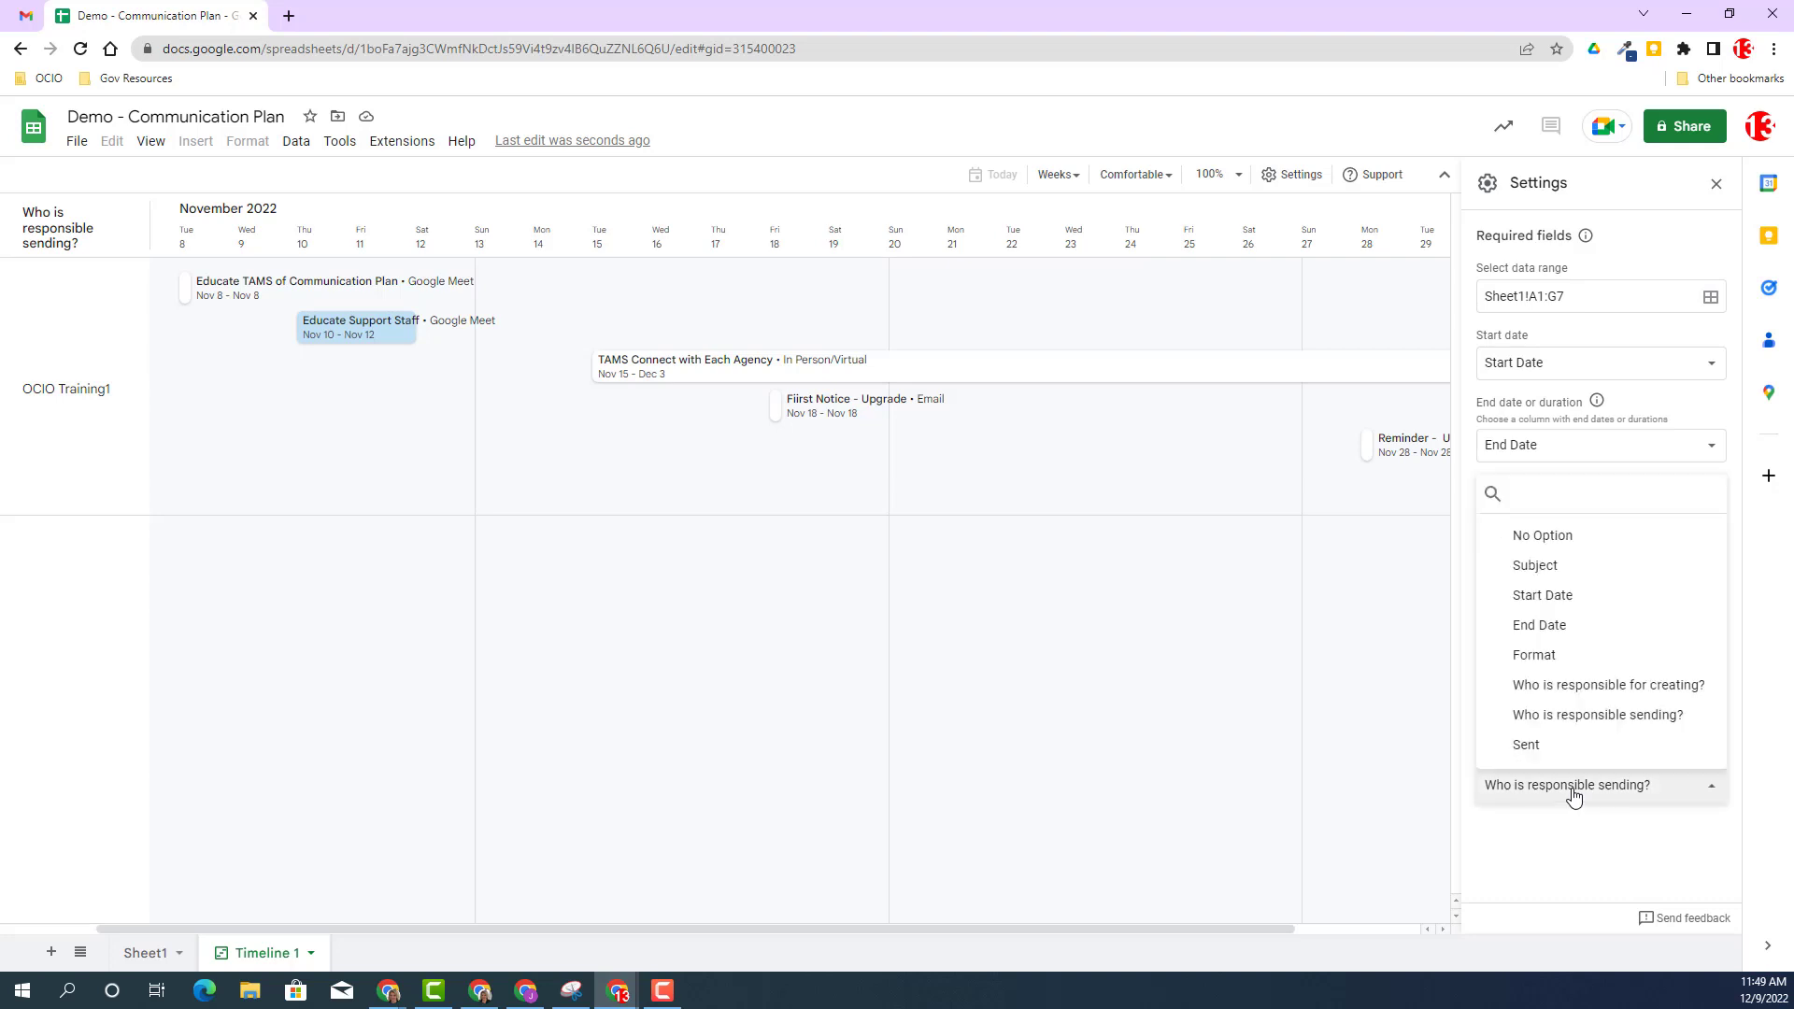
left_click(1575, 690)
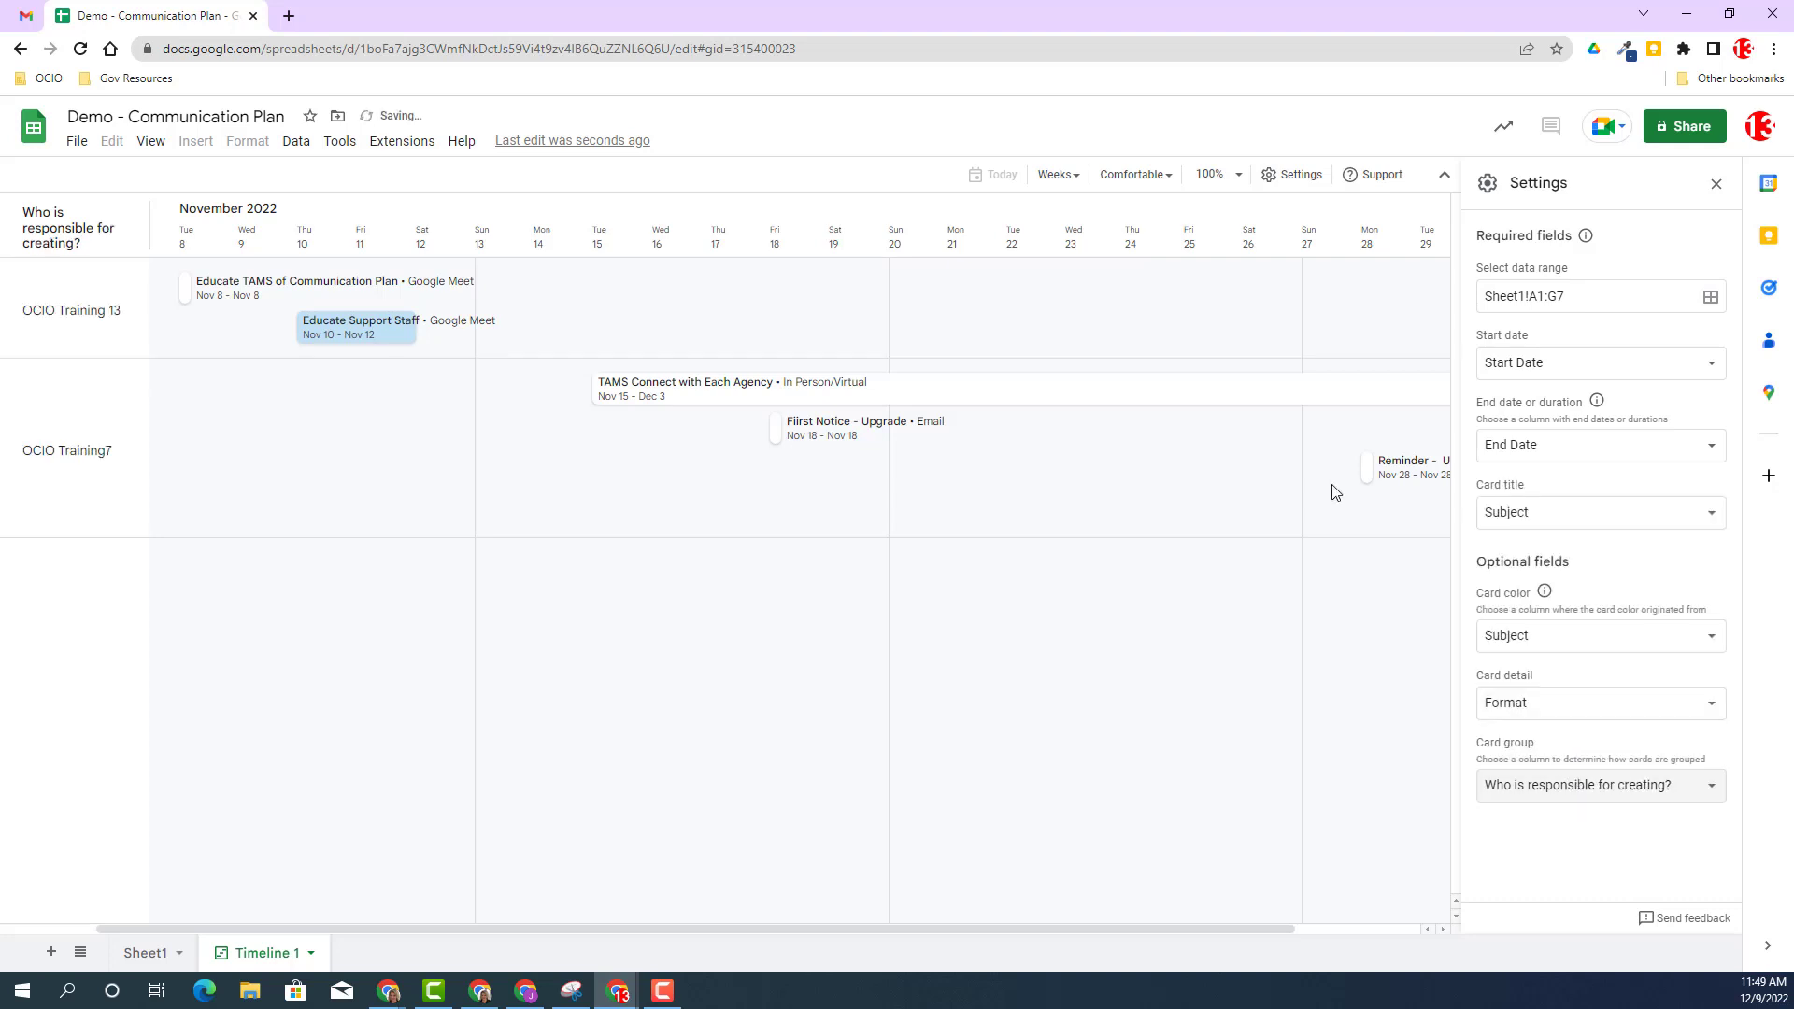